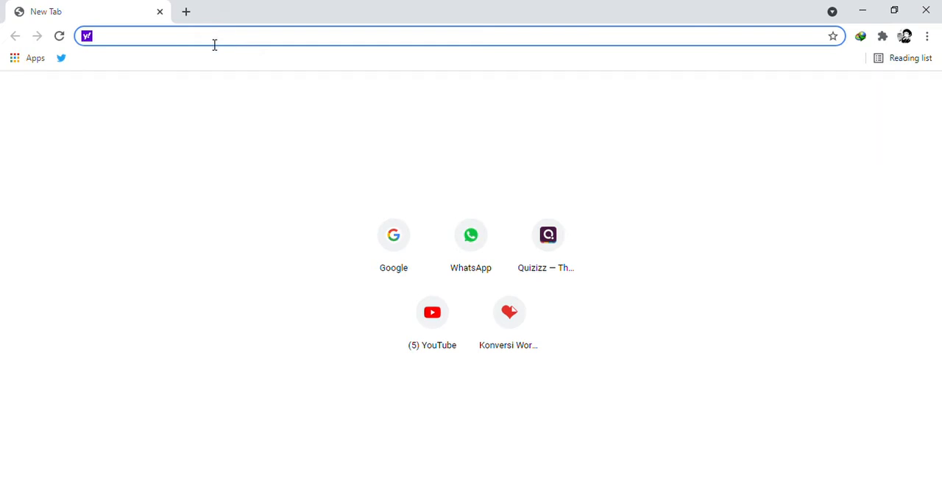
# Open the quizizz.com website.
pyautogui.write('q')
pyautogui.press('Right')
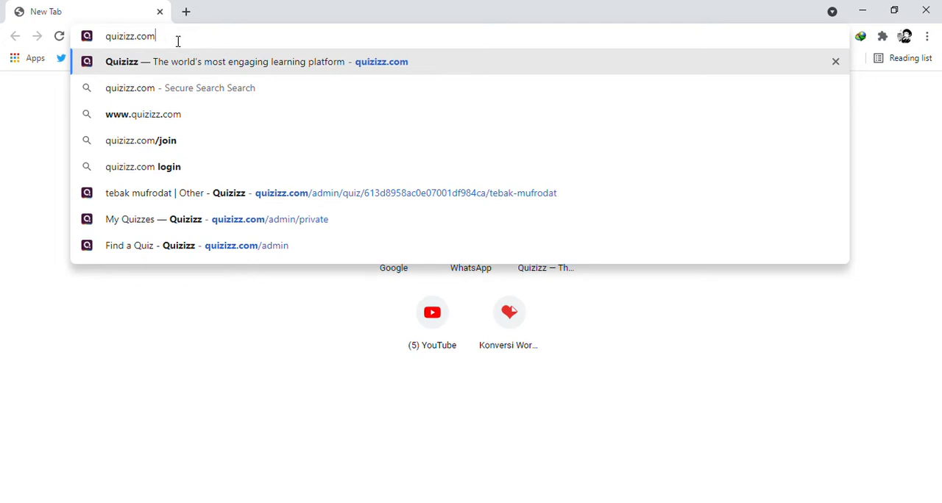
pyautogui.moveTo(163, 43)
pyautogui.mouseDown()
pyautogui.moveTo(122, 47)
pyautogui.moveTo(168, 43)
pyautogui.mouseUp()
pyautogui.click(143, 66)
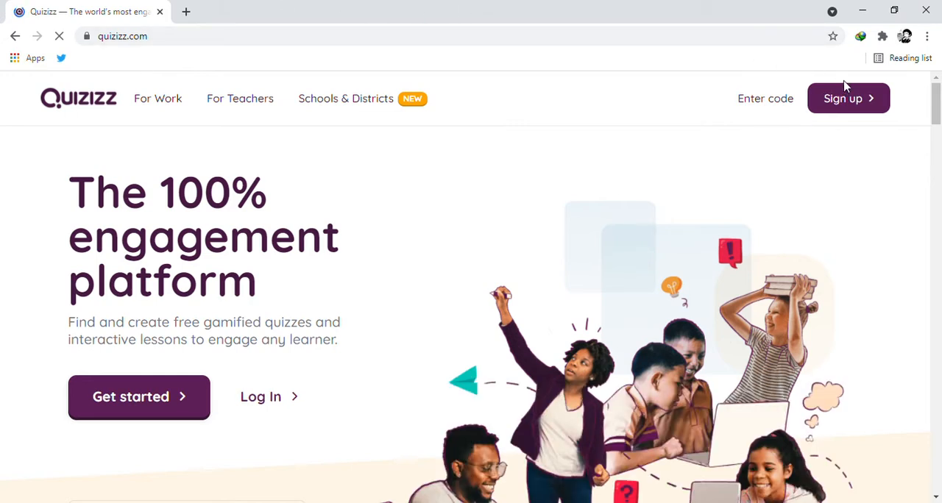
# Begin signing up for a Quizizz account, continuing with Google.
pyautogui.click(819, 111)
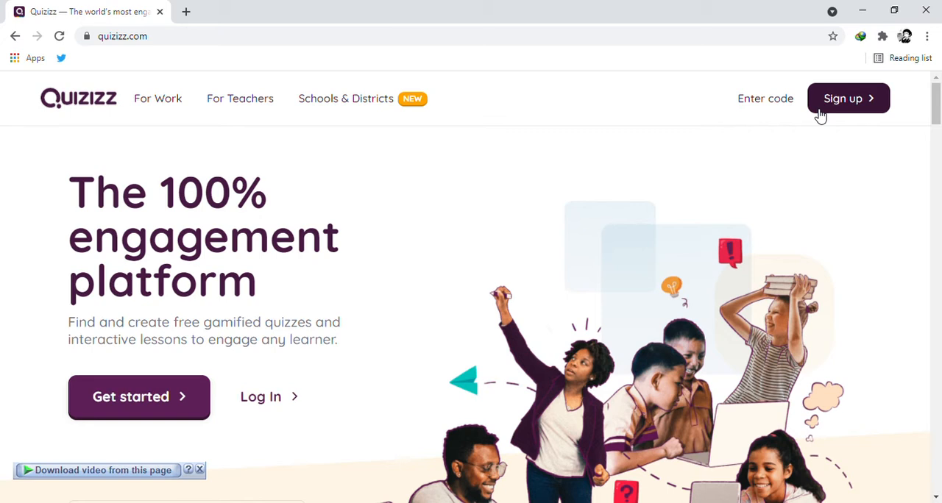
pyautogui.click(815, 110)
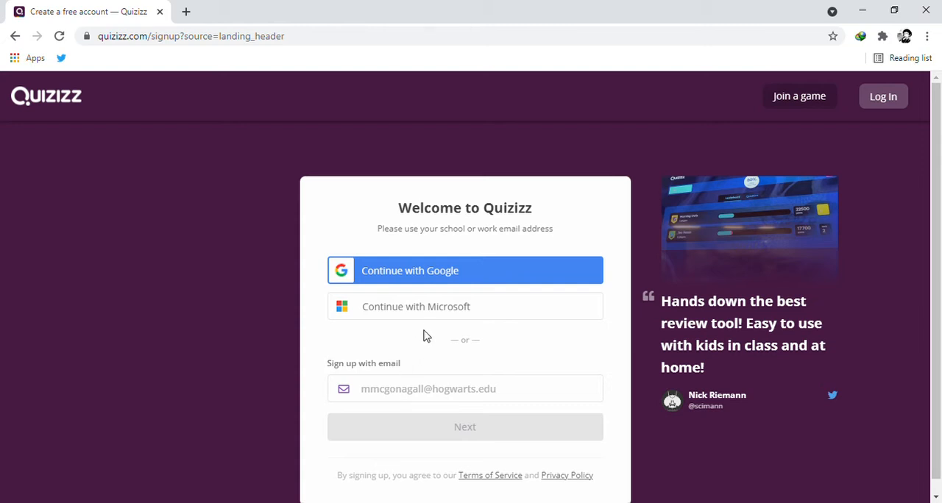
pyautogui.click(462, 274)
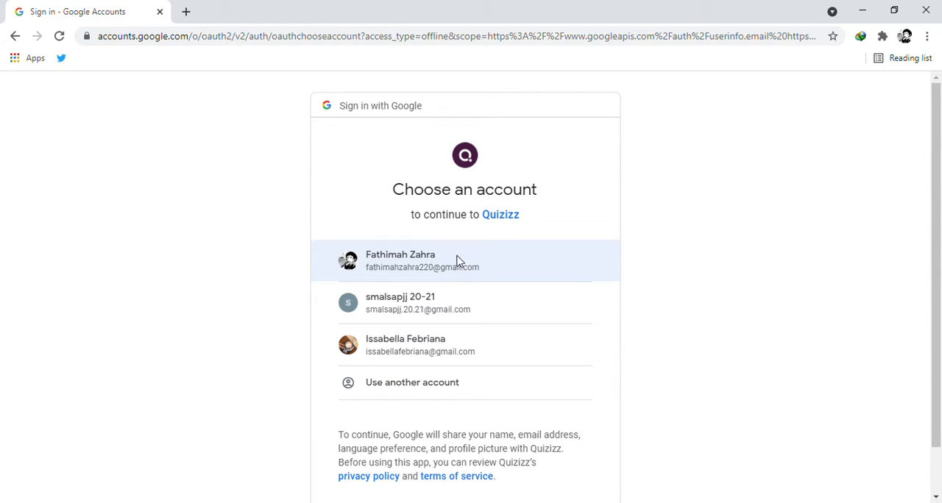
# Sign in with the third listed Google account and register as a teacher at a school.
pyautogui.click(458, 262)
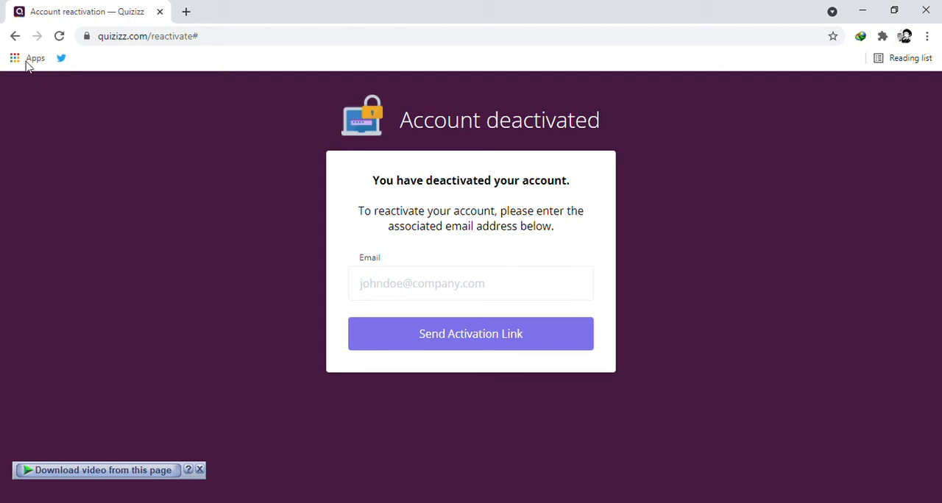
pyautogui.click(14, 38)
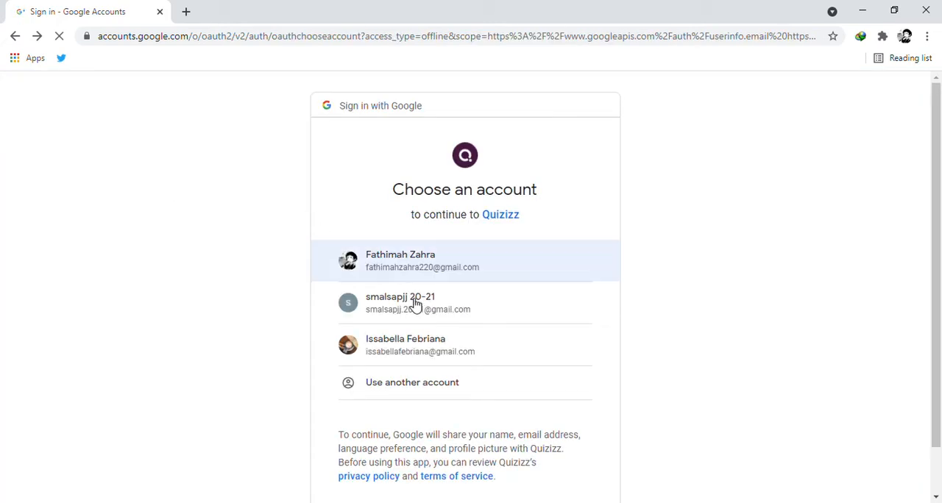
pyautogui.click(415, 355)
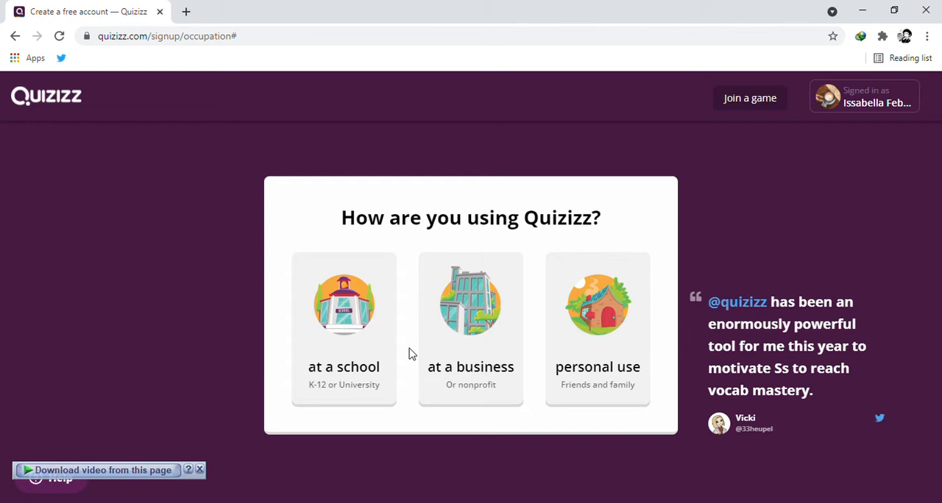
pyautogui.click(353, 326)
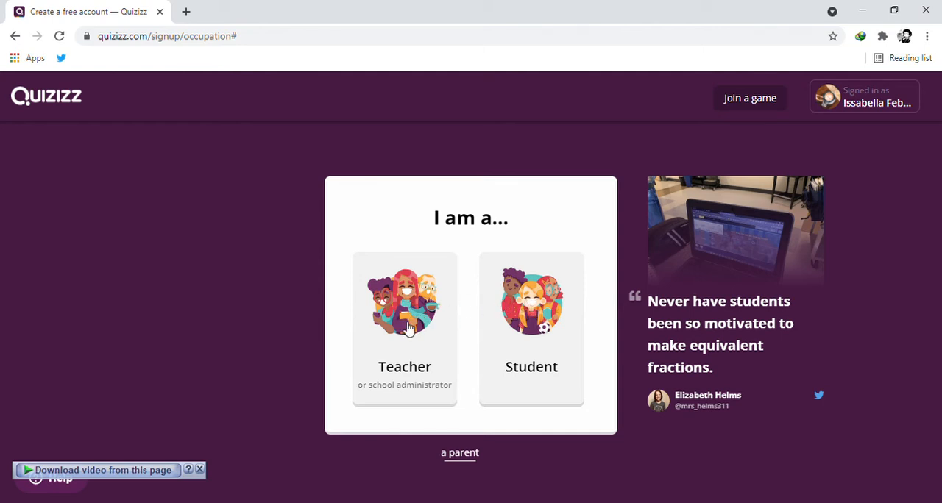
pyautogui.click(390, 354)
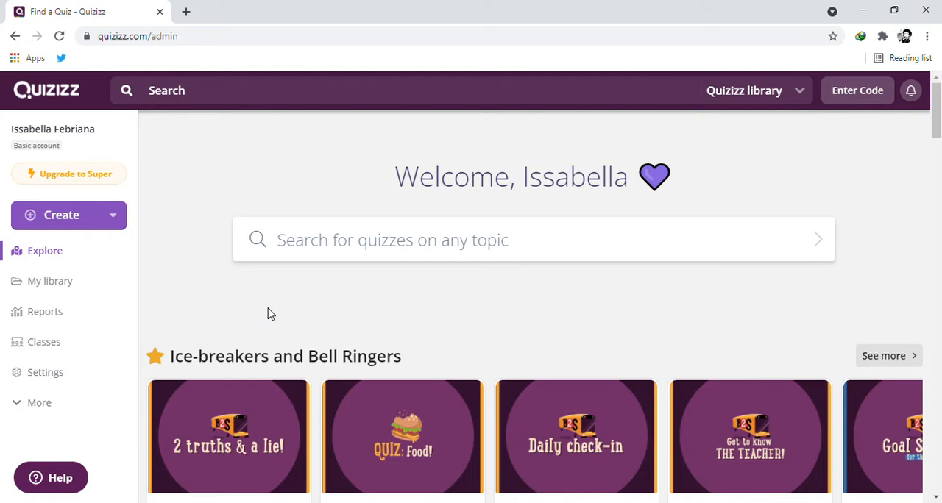
# Create a new quiz named "tebak mufrodat" with Other as its subject.
pyautogui.click(113, 220)
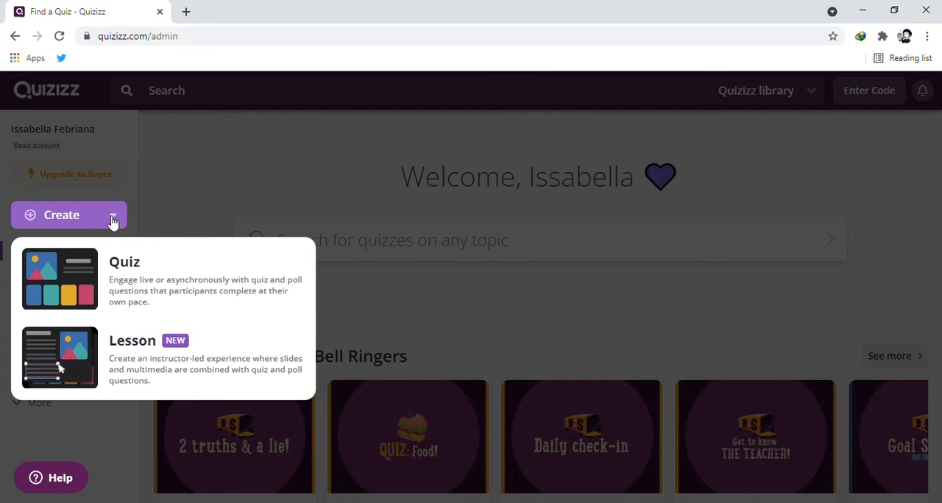
pyautogui.click(140, 273)
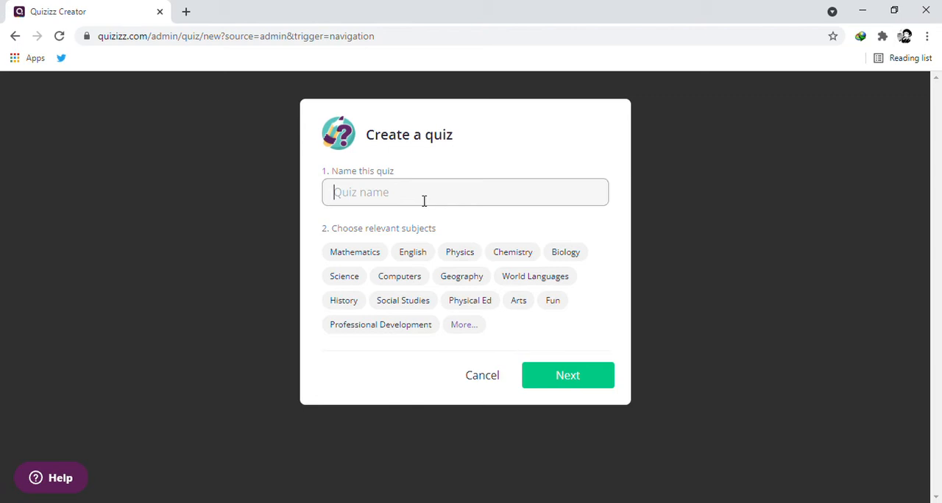
pyautogui.write('tebak mufrodat')
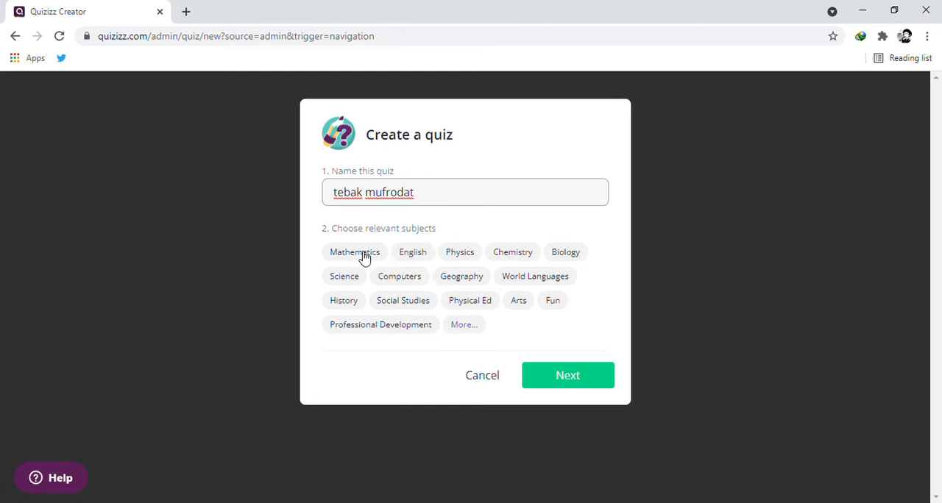
pyautogui.click(461, 327)
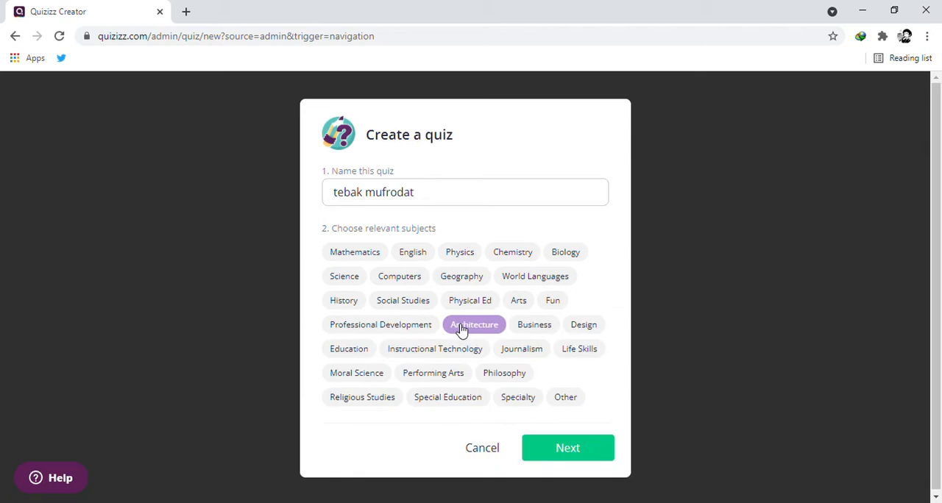
pyautogui.click(557, 401)
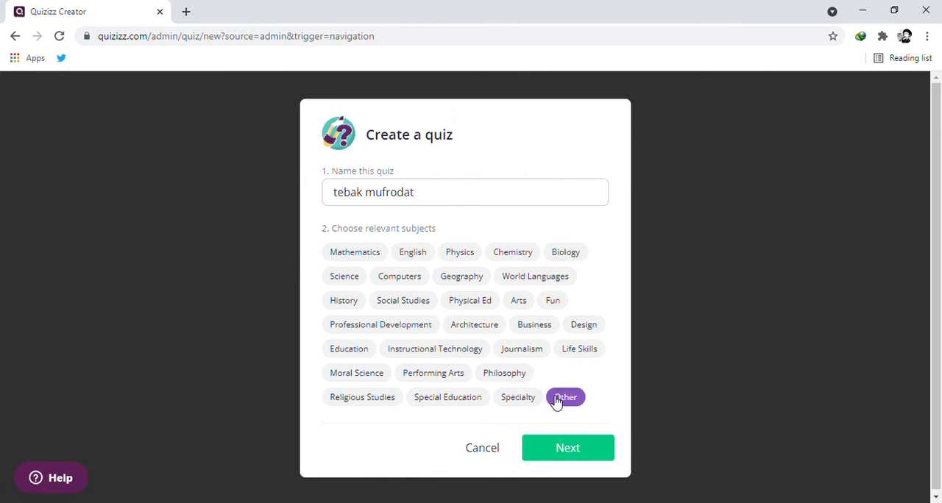
pyautogui.click(547, 457)
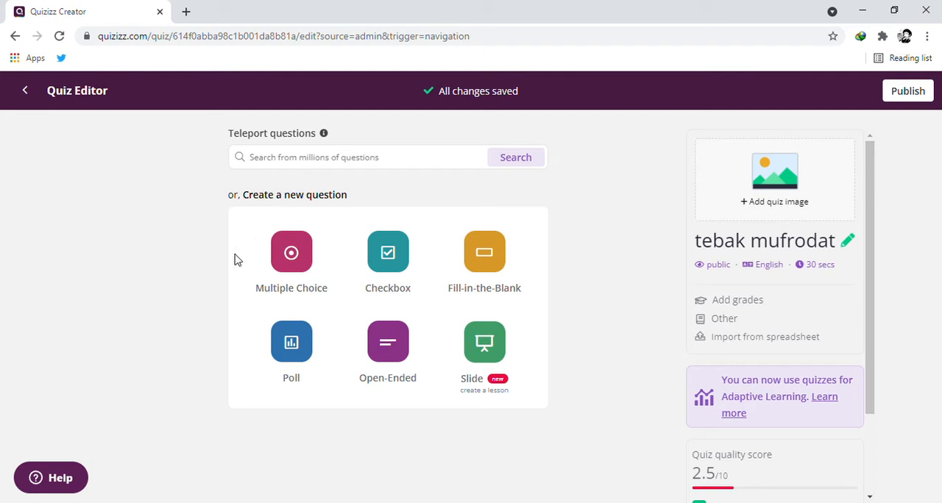
# Add a multiple choice question with the text "مَا مَعْنَى كِتَابٌ ؟".
pyautogui.click(292, 257)
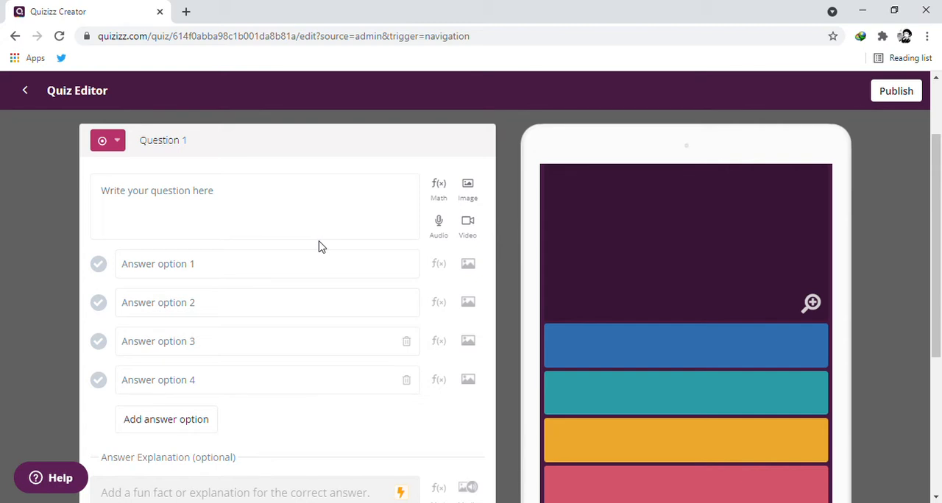
pyautogui.click(240, 193)
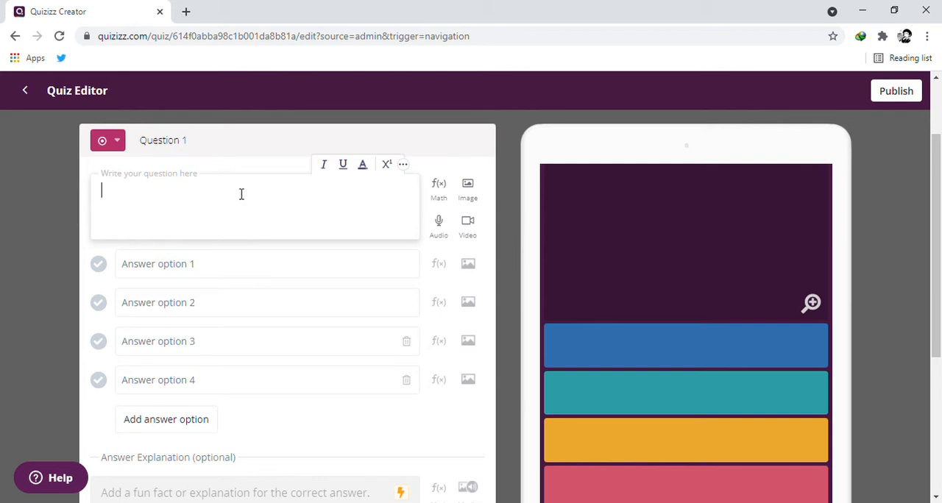
pyautogui.write('I')
pyautogui.press('BackSpace')
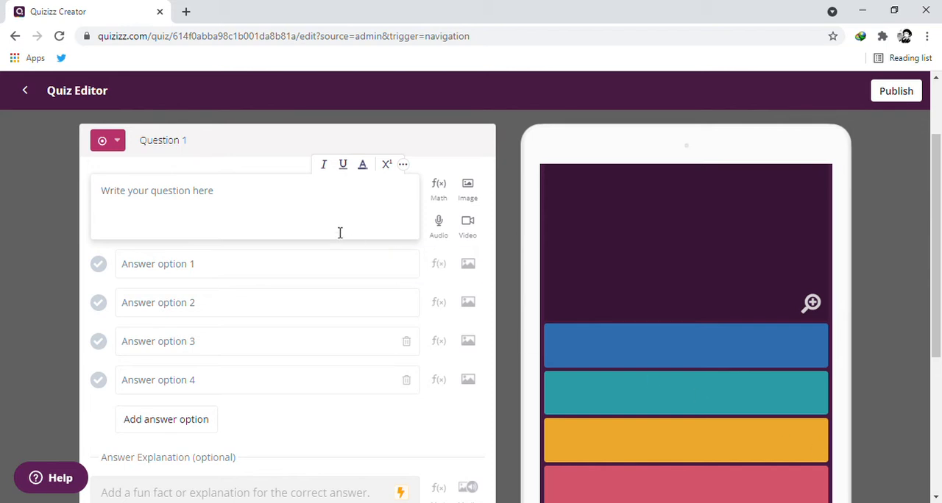
pyautogui.write('/')
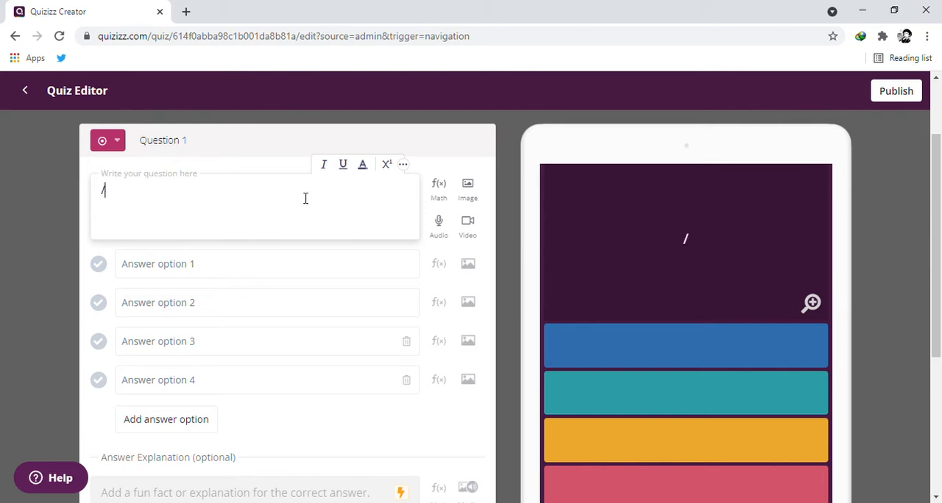
pyautogui.press('BackSpace')
pyautogui.write('؟')
pyautogui.write('َ')
pyautogui.write('ا')
pyautogui.write(' م')
pyautogui.write('غ')
pyautogui.write('نَ')
pyautogui.write('ى')
pyautogui.write(' كِ')
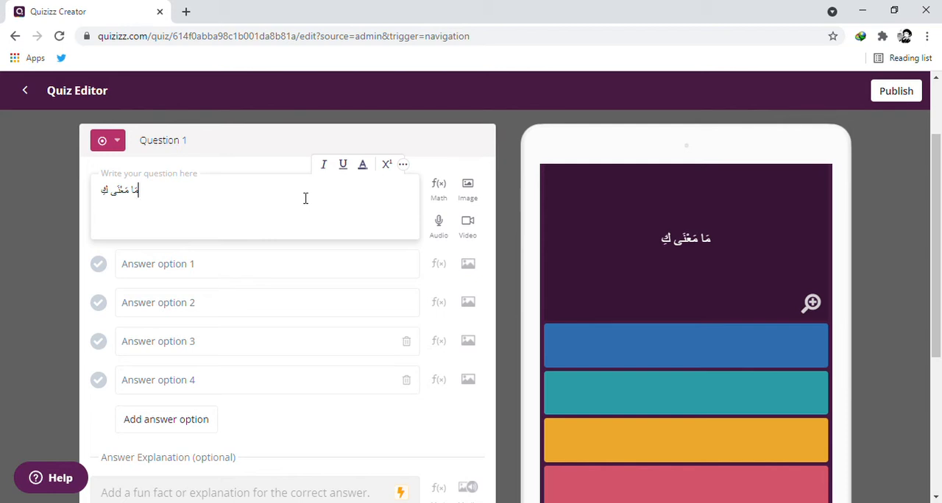
pyautogui.write('تَابٌ')
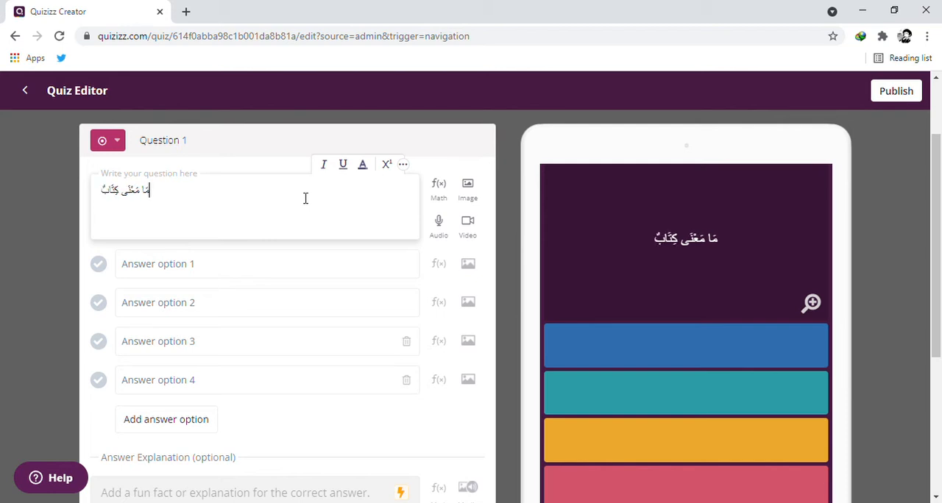
pyautogui.write(' ؟')
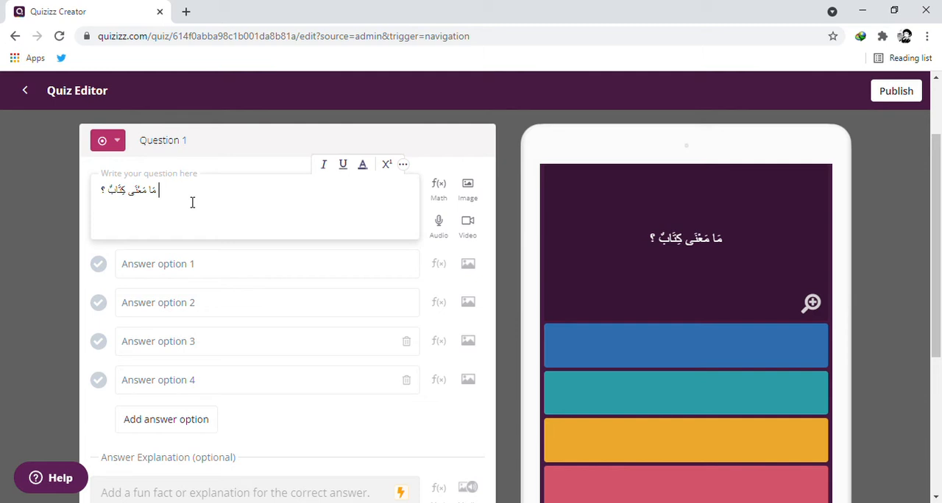
# Enter the answer options meja, kursi, buku and pensil, and mark buku as the correct answer.
pyautogui.click(178, 268)
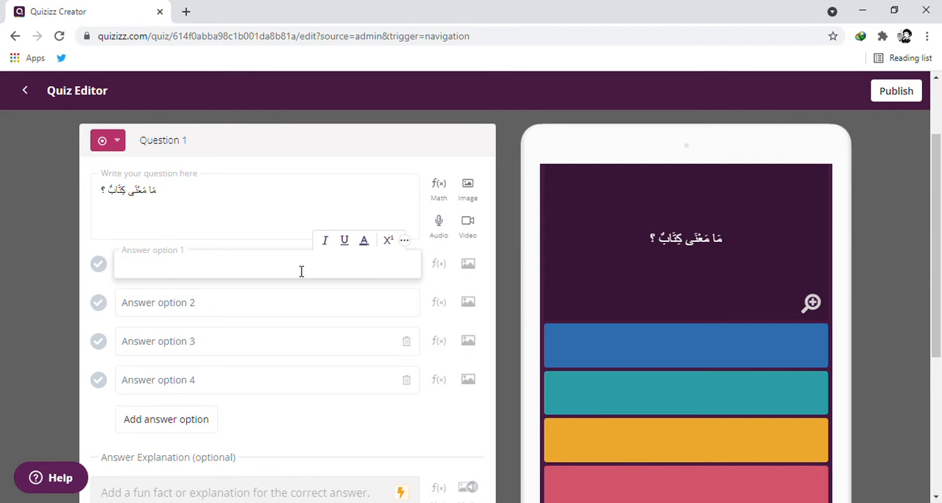
pyautogui.write('meja')
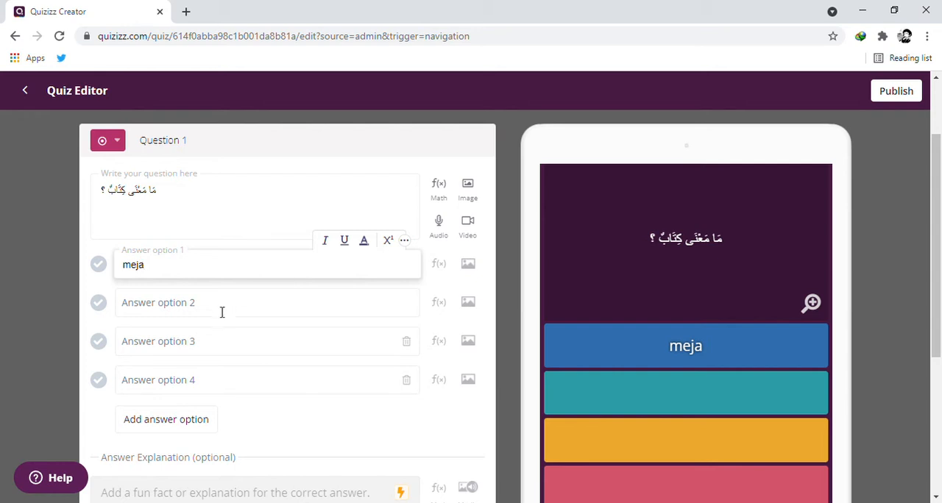
pyautogui.click(211, 315)
pyautogui.write('ku')
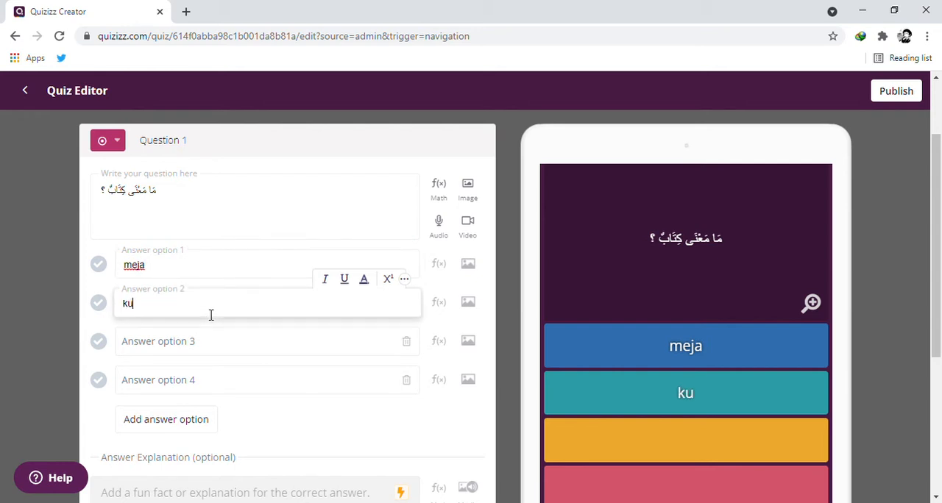
pyautogui.write('rsi')
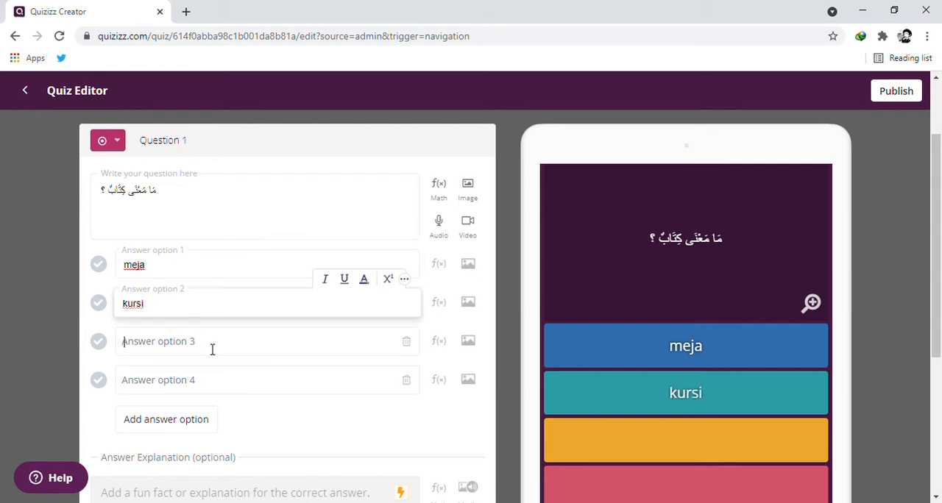
pyautogui.click(212, 349)
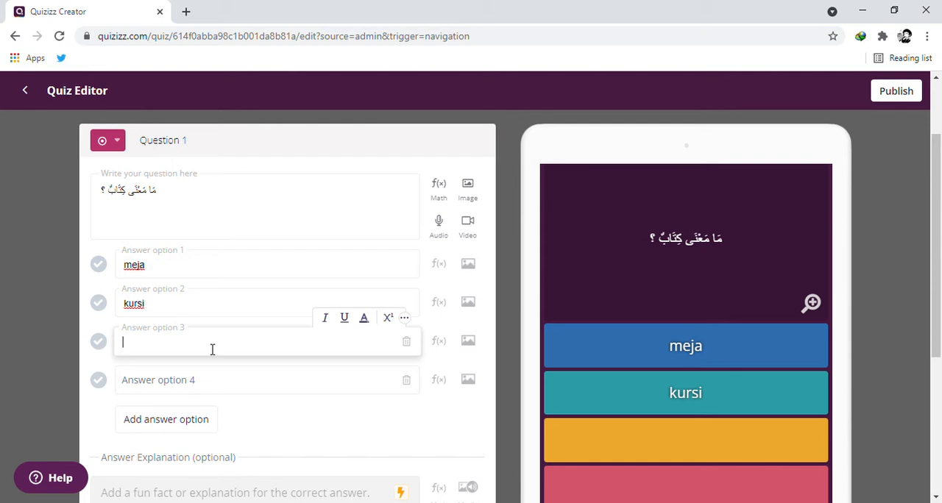
pyautogui.write('buku')
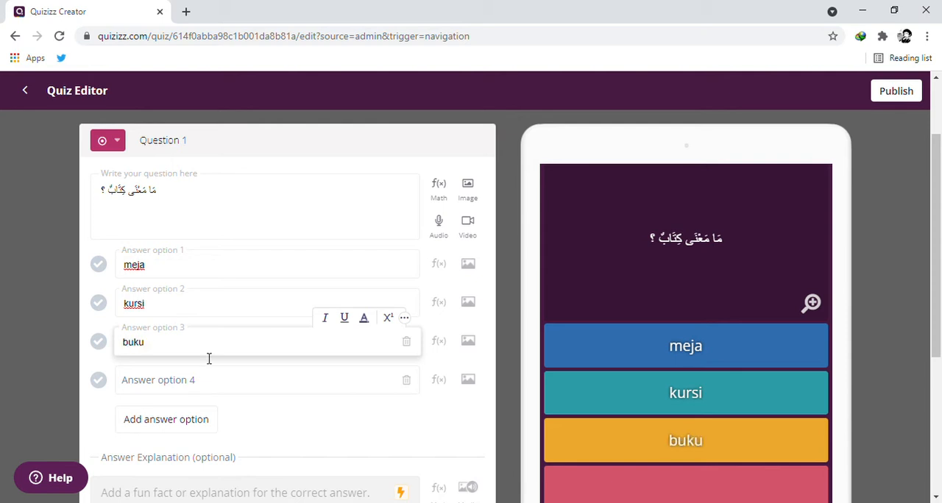
pyautogui.click(201, 383)
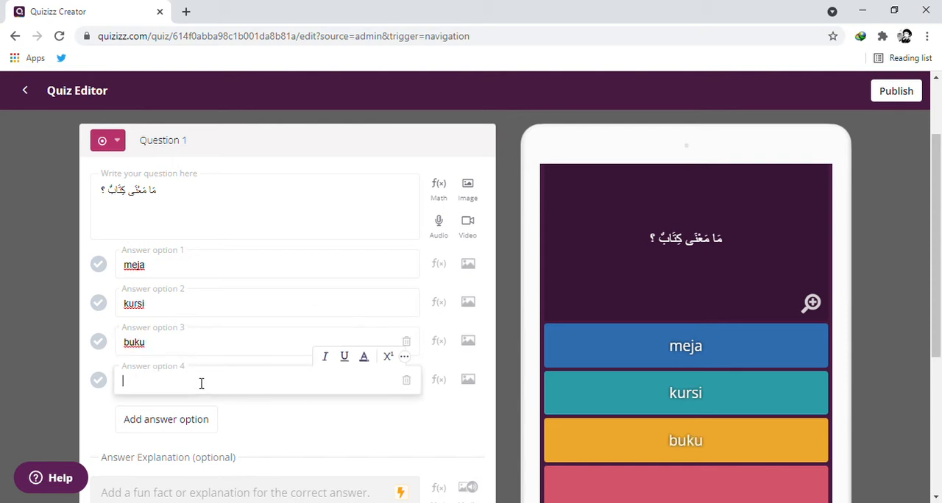
pyautogui.write('pensil')
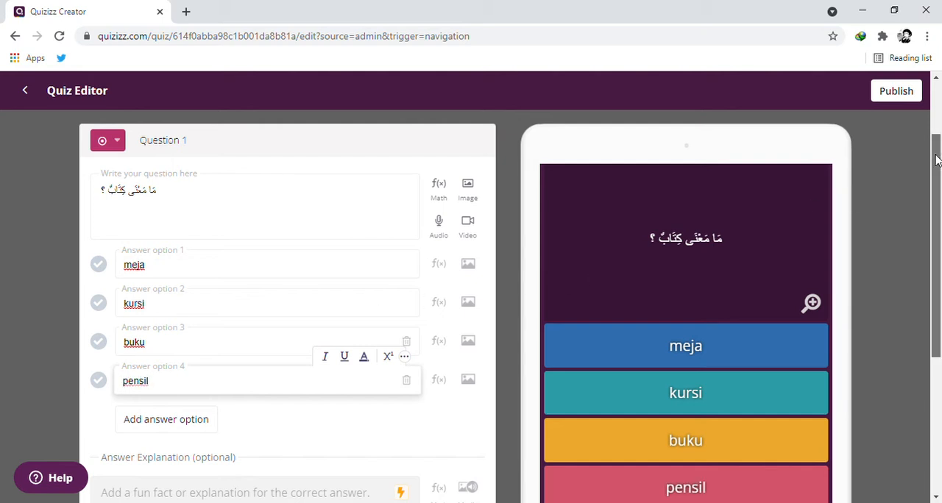
pyautogui.moveTo(936, 162)
pyautogui.mouseDown()
pyautogui.moveTo(933, 196)
pyautogui.moveTo(933, 166)
pyautogui.mouseUp()
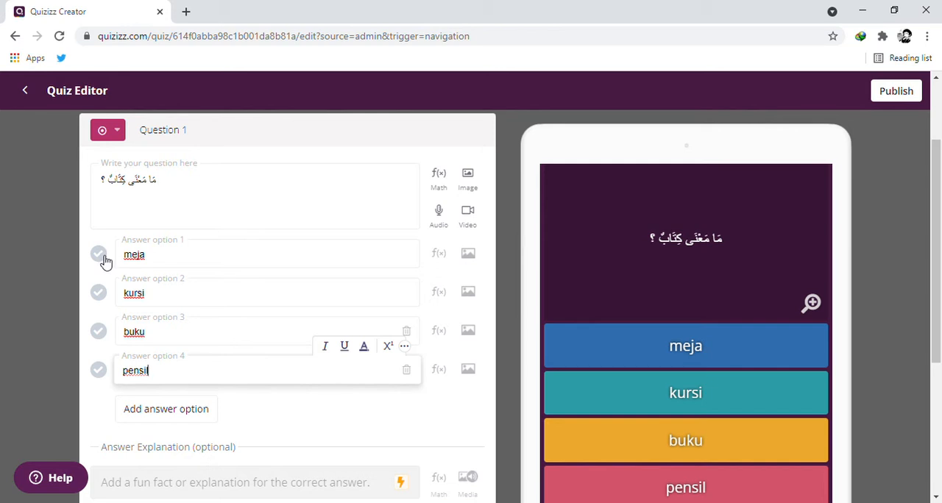
pyautogui.click(100, 332)
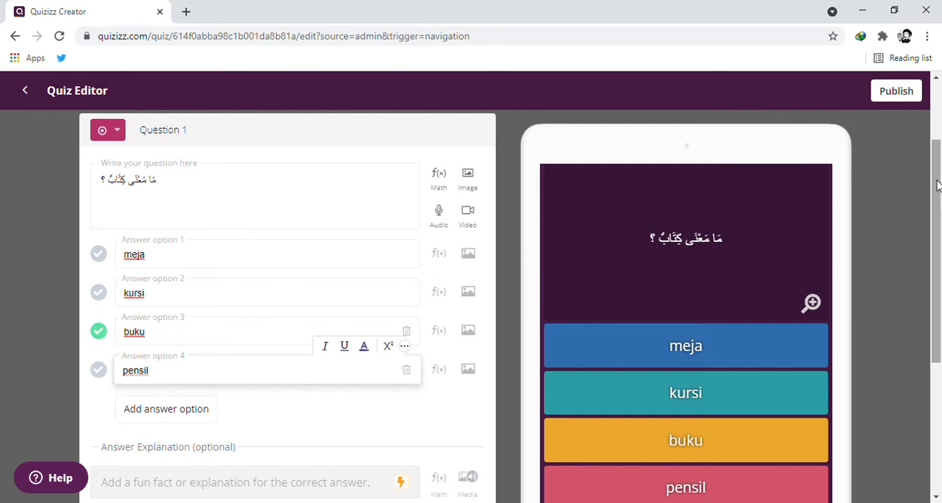
# Keep the first question's time limit at 30 seconds and save the question.
pyautogui.moveTo(938, 187); pyautogui.dragTo(931, 254)
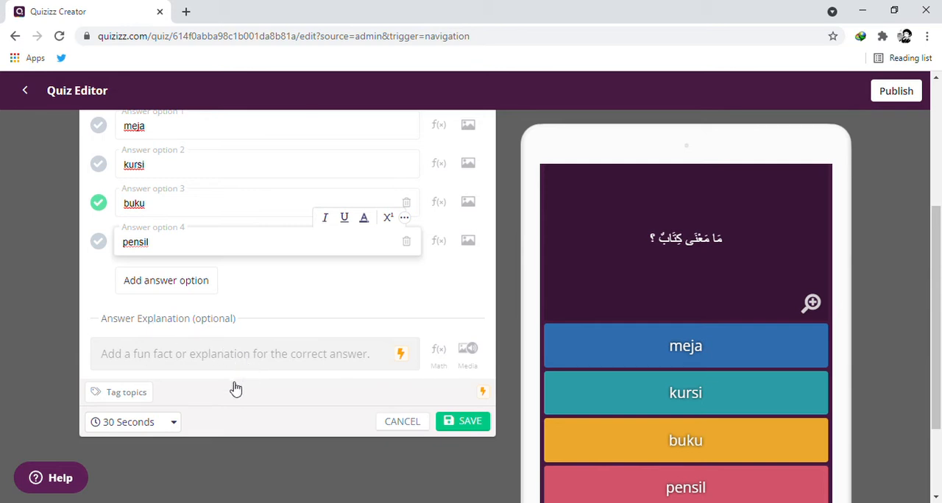
pyautogui.click(171, 426)
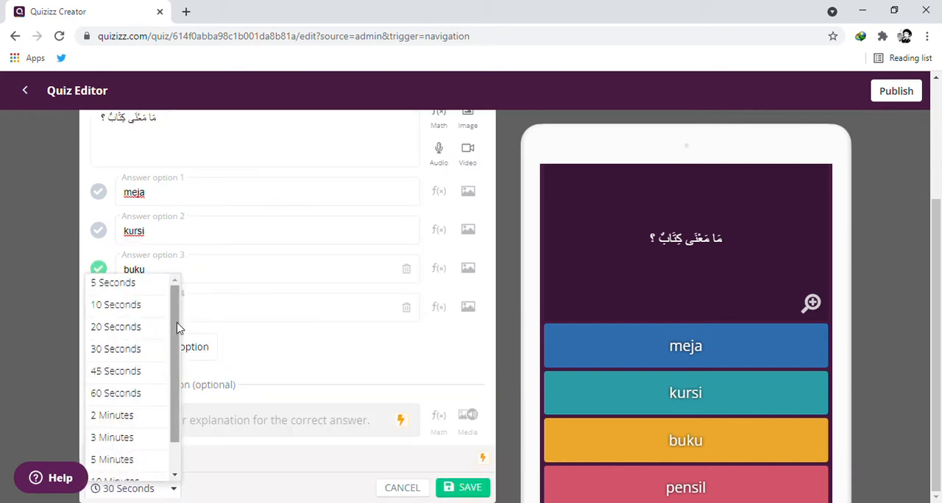
pyautogui.moveTo(173, 314); pyautogui.dragTo(171, 368)
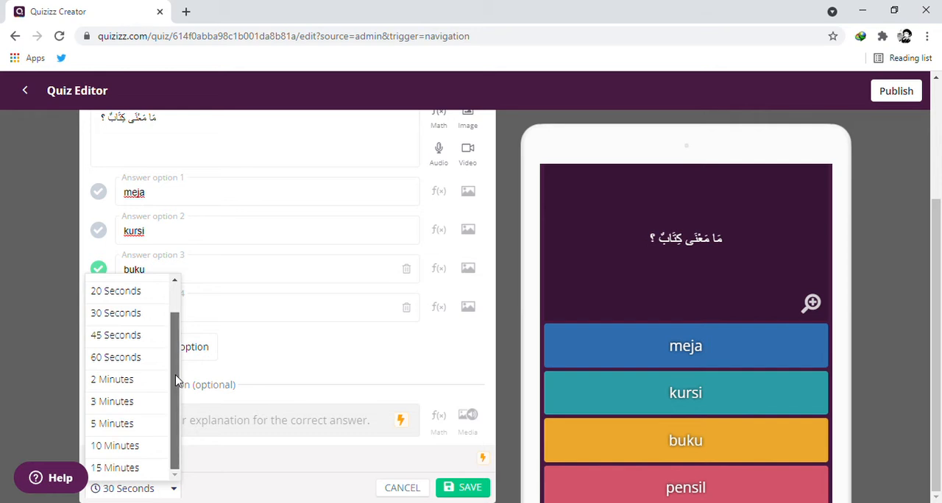
pyautogui.moveTo(176, 382); pyautogui.dragTo(181, 324)
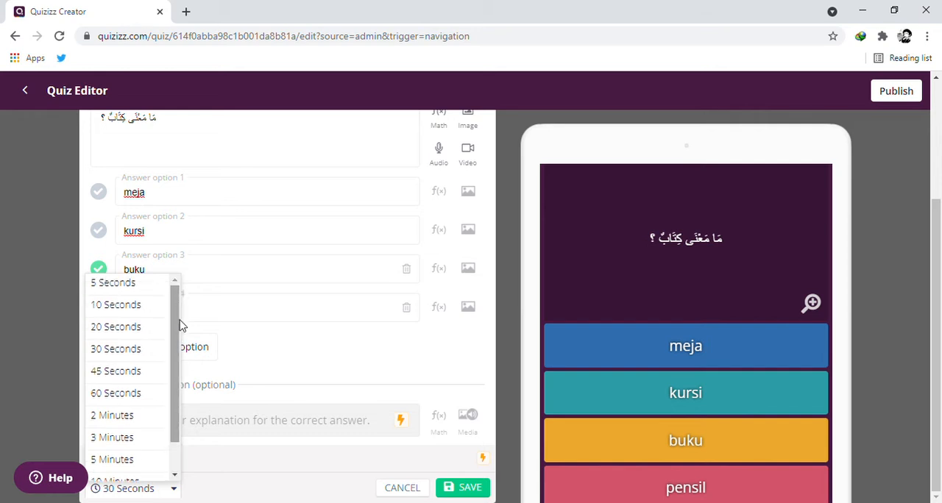
pyautogui.click(127, 353)
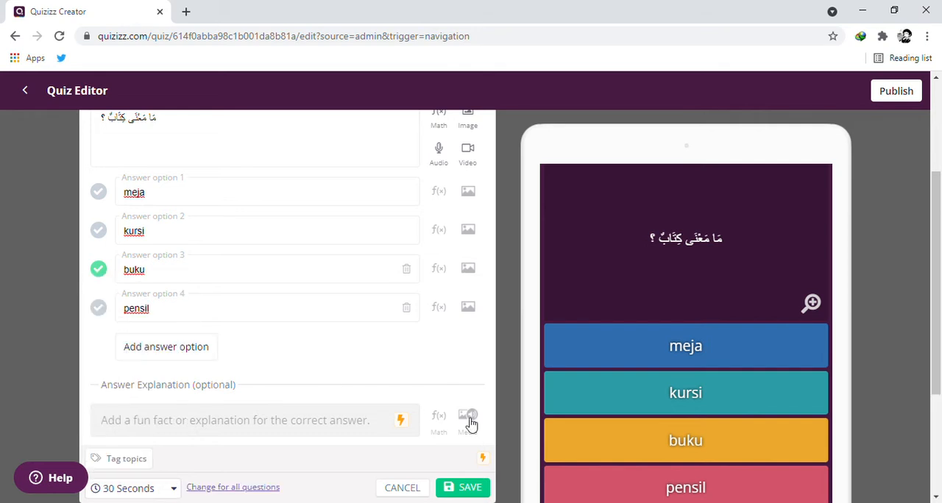
pyautogui.moveTo(939, 190); pyautogui.dragTo(925, 255)
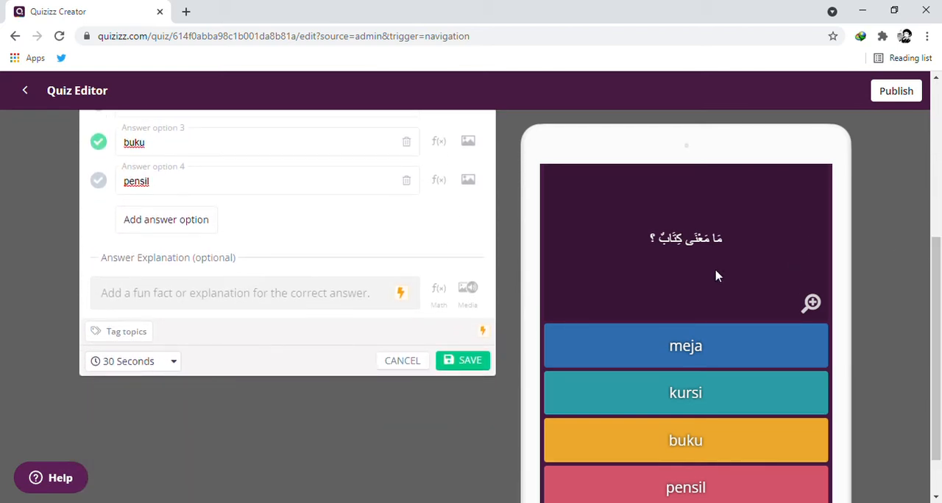
pyautogui.click(468, 362)
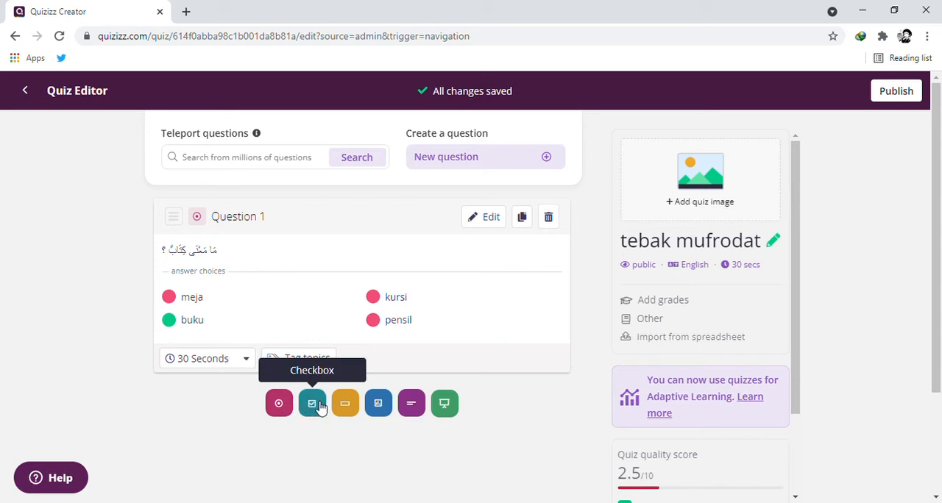
# Add a second multiple choice question and upload the beach photo as its question image.
pyautogui.click(283, 409)
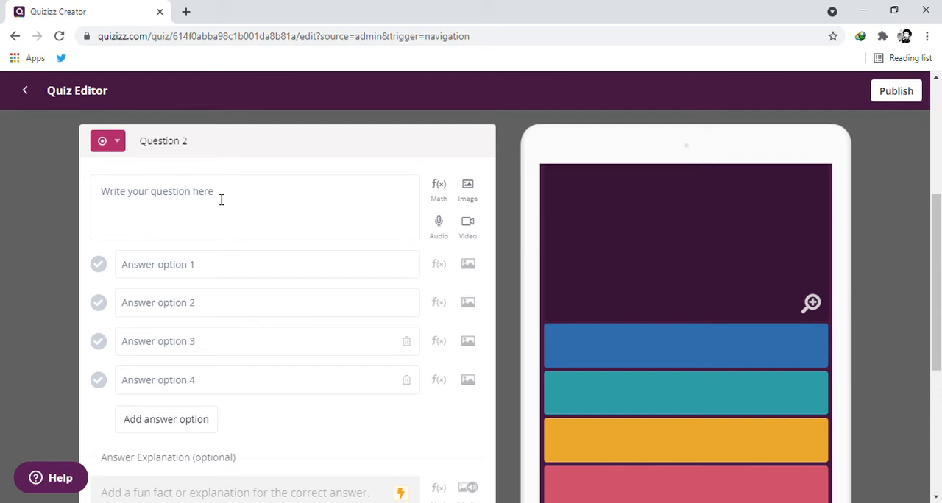
pyautogui.click(221, 200)
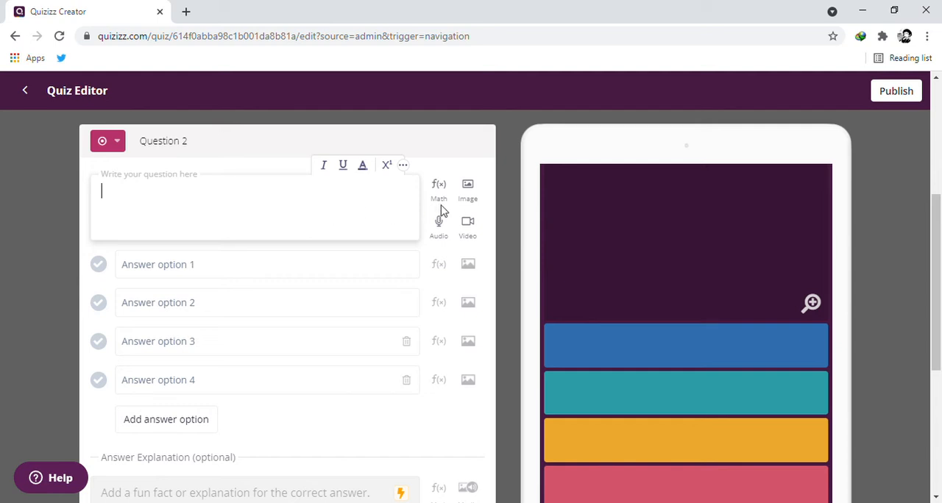
pyautogui.click(469, 191)
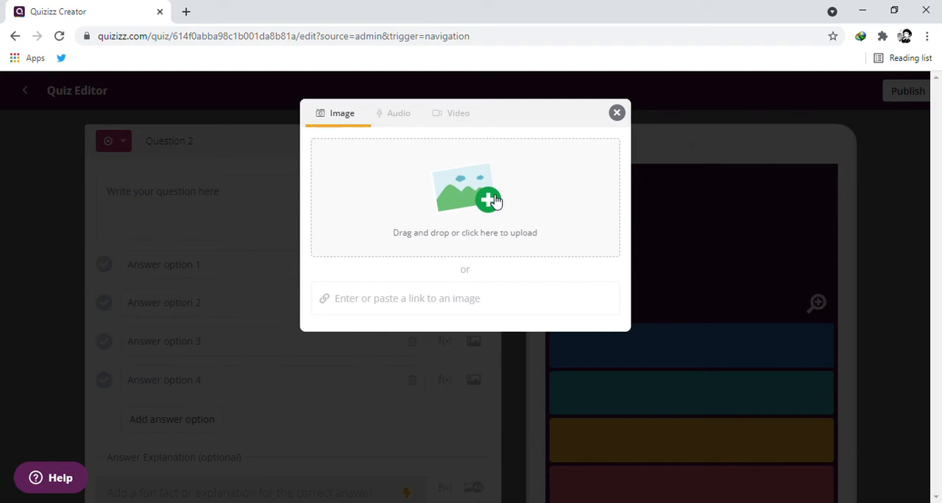
pyautogui.click(492, 201)
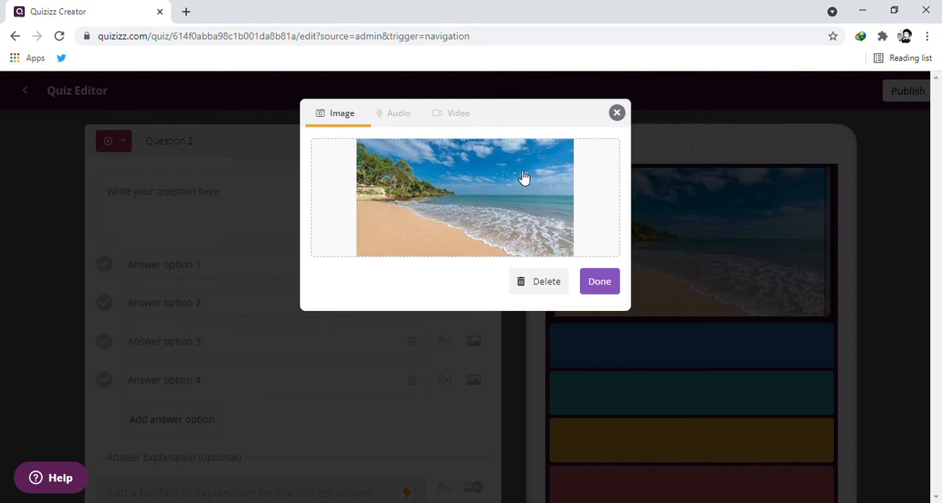
pyautogui.click(600, 284)
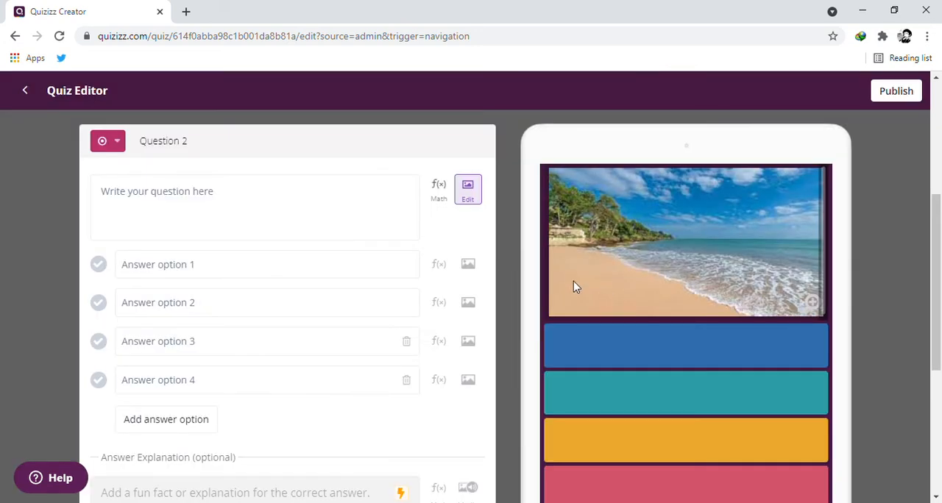
# Enter "مَا ذَلِكَ ؟" as the text of the second question.
pyautogui.click(248, 206)
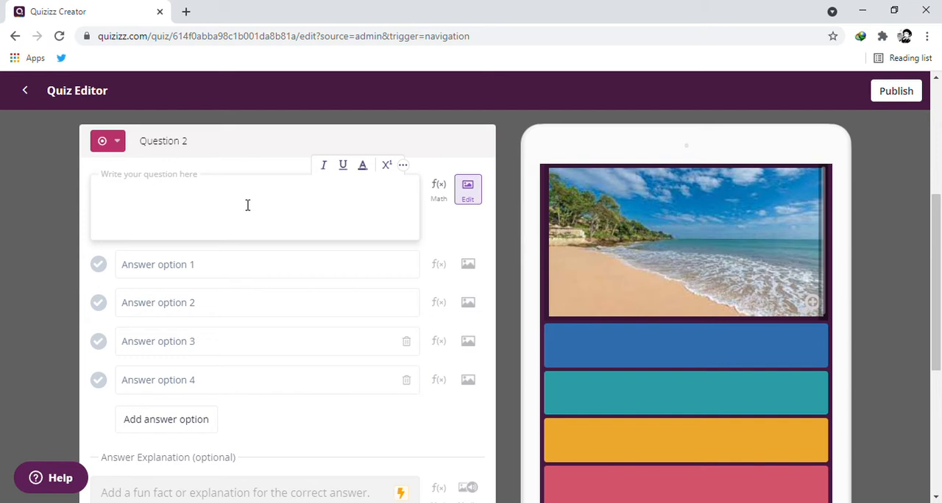
pyautogui.write('L')
pyautogui.press('BackSpace')
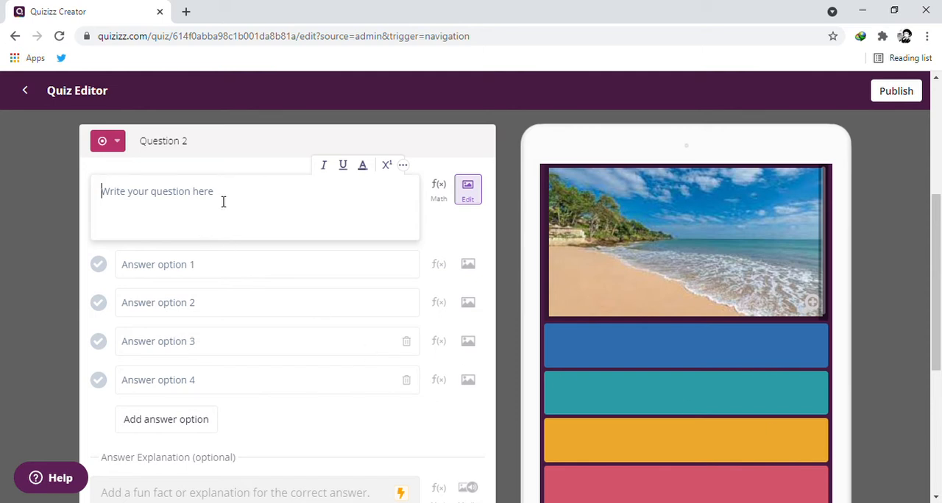
pyautogui.write('?')
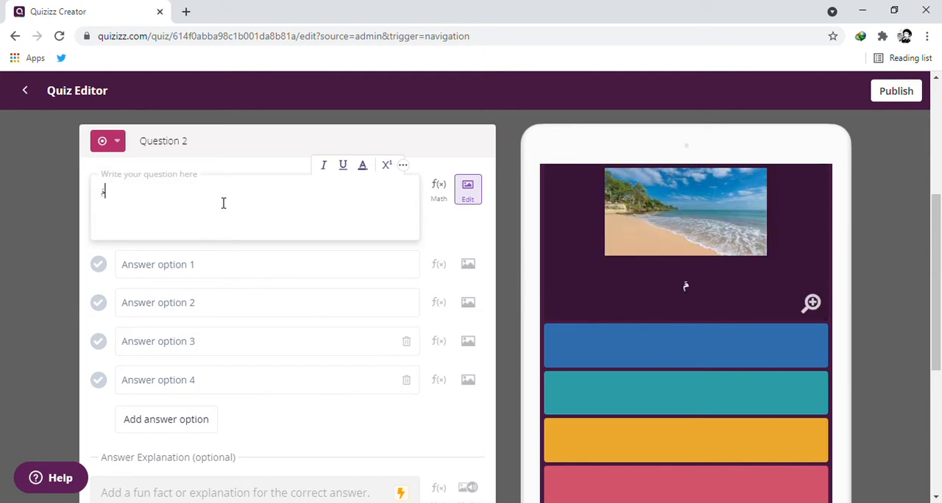
pyautogui.write('َا ذَلِك ؟')
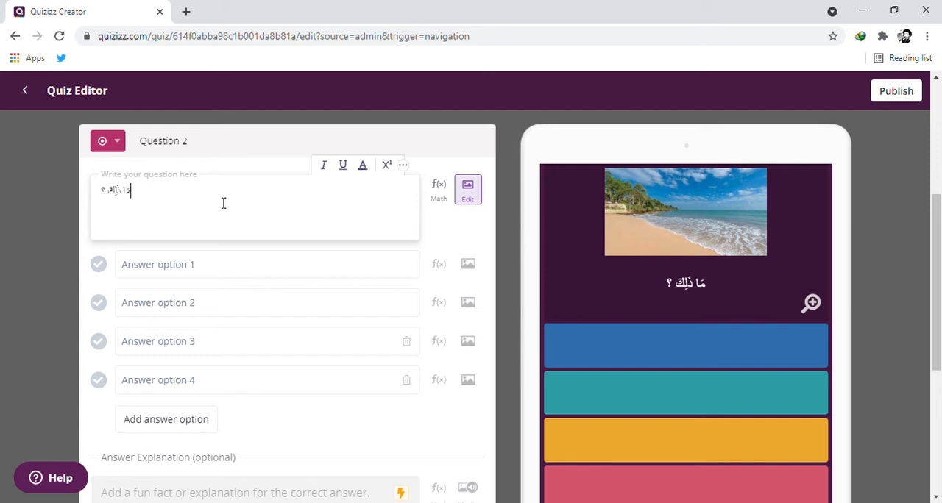
# Enter نَهْرٌ and بَيْتٌ as the first two answer options of the second question.
pyautogui.click(250, 274)
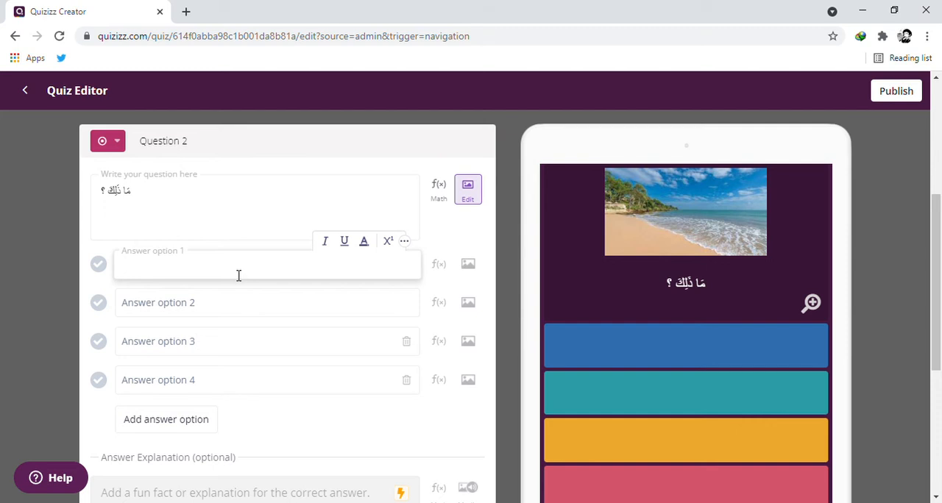
pyautogui.write('نَه')
pyautogui.write('رٌ')
pyautogui.click(147, 313)
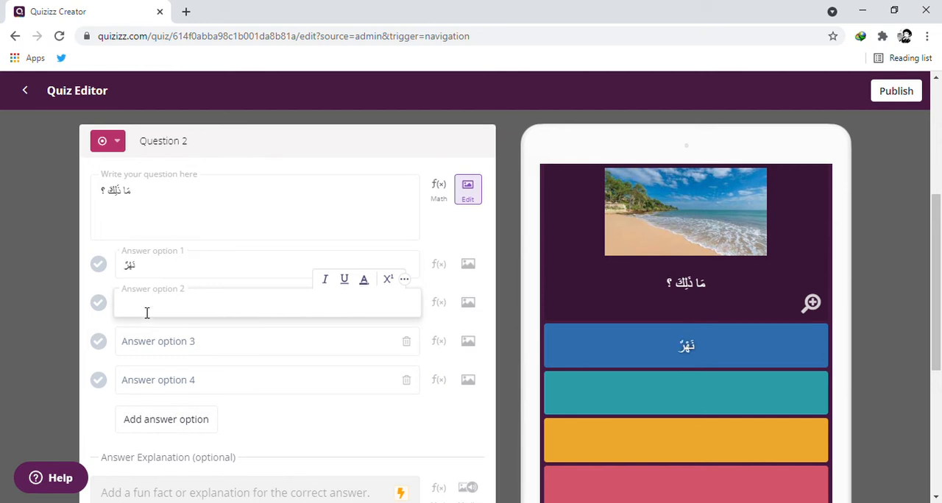
pyautogui.write('بَيْتٌ')
# Enter شَاطِئِ البَحْر as the third answer option and سَمَاءٌ as the fourth.
pyautogui.click(161, 348)
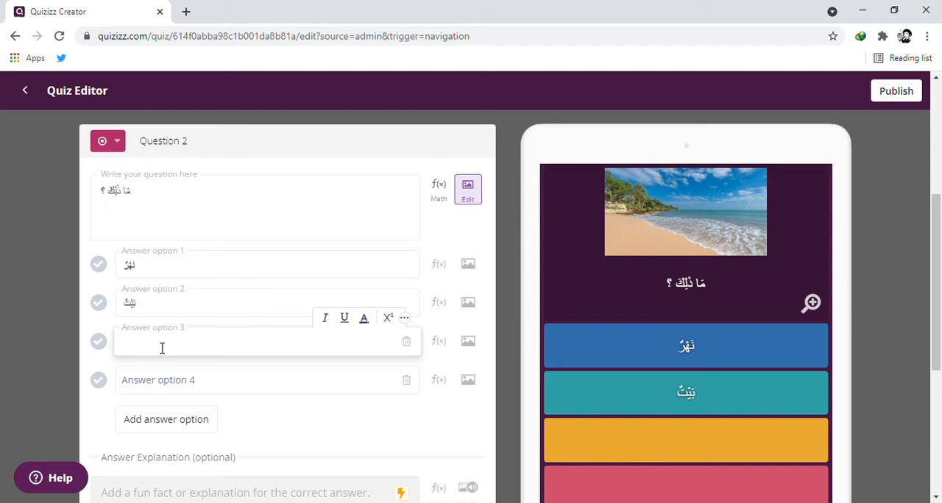
pyautogui.write('ش')
pyautogui.write('اط')
pyautogui.write('ئ')
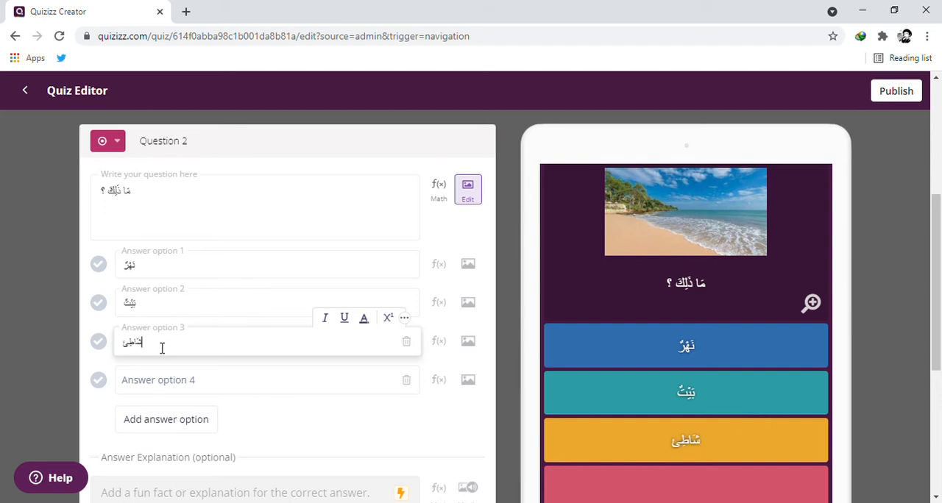
pyautogui.write(' ال')
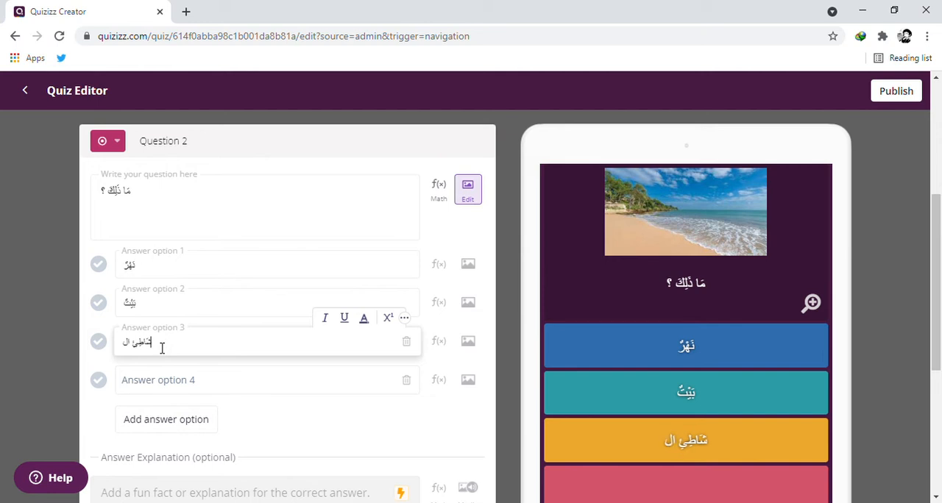
pyautogui.write('ب')
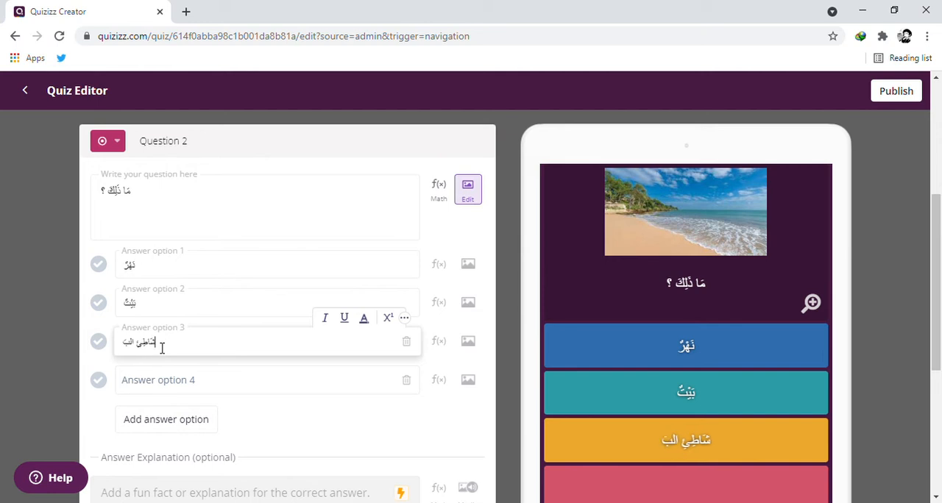
pyautogui.write('َحْر')
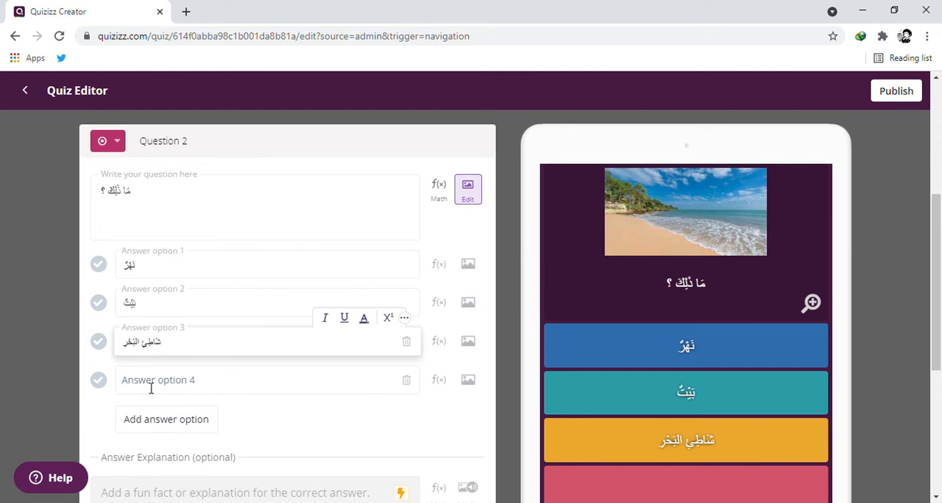
pyautogui.click(151, 388)
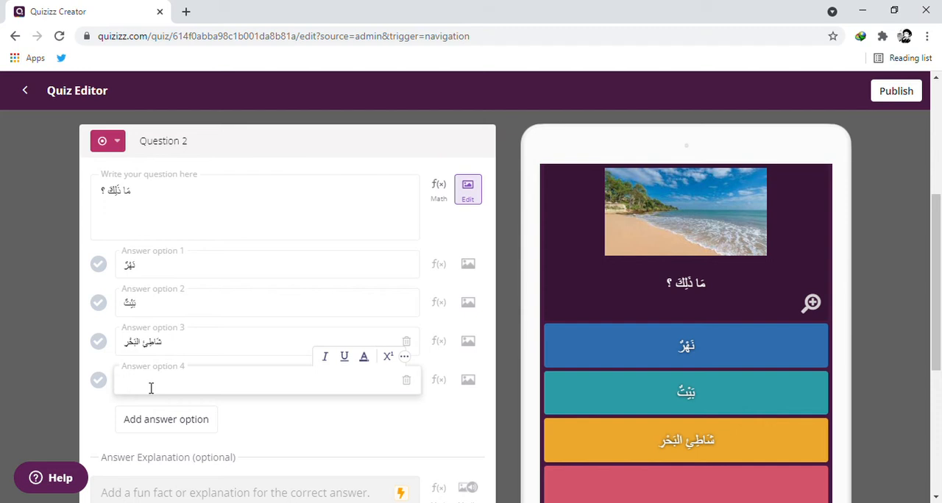
pyautogui.write('سَمَاءٌ')
# Mark شَاطِئِ البَحْر as the correct answer and save the second question.
pyautogui.click(100, 343)
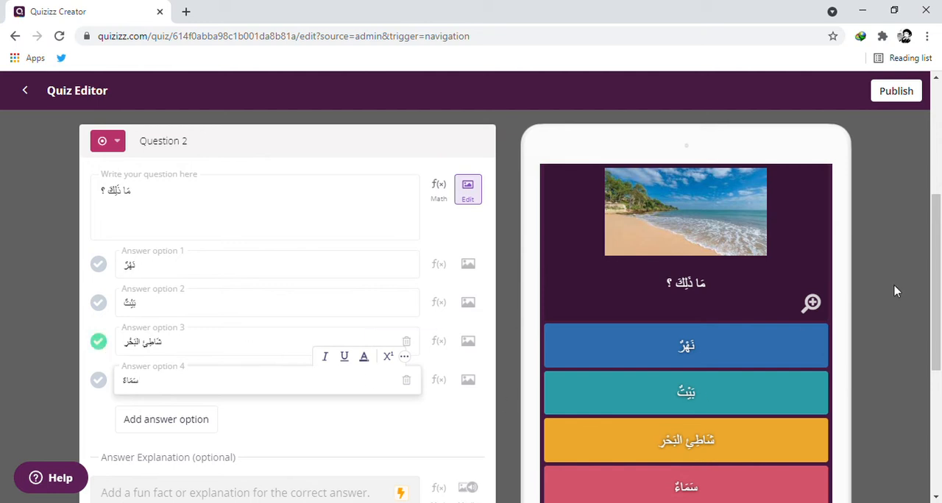
pyautogui.scroll(-3, 939, 234)
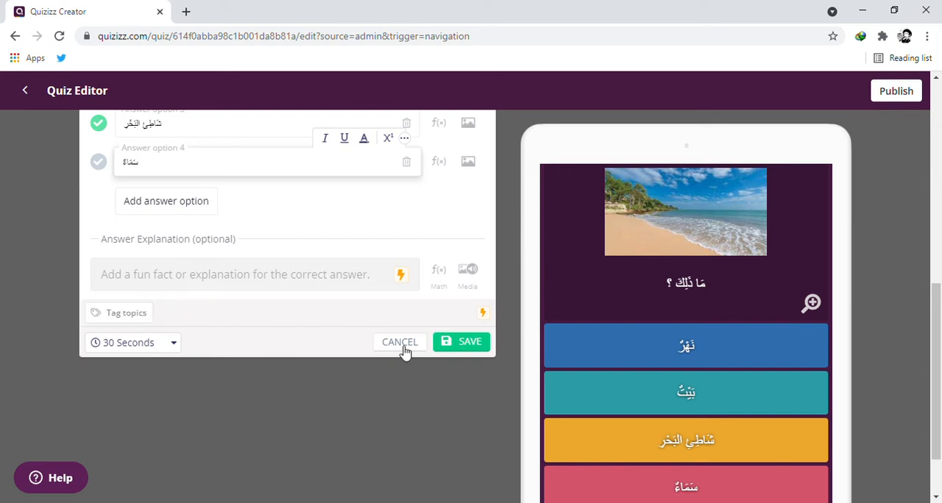
pyautogui.click(471, 345)
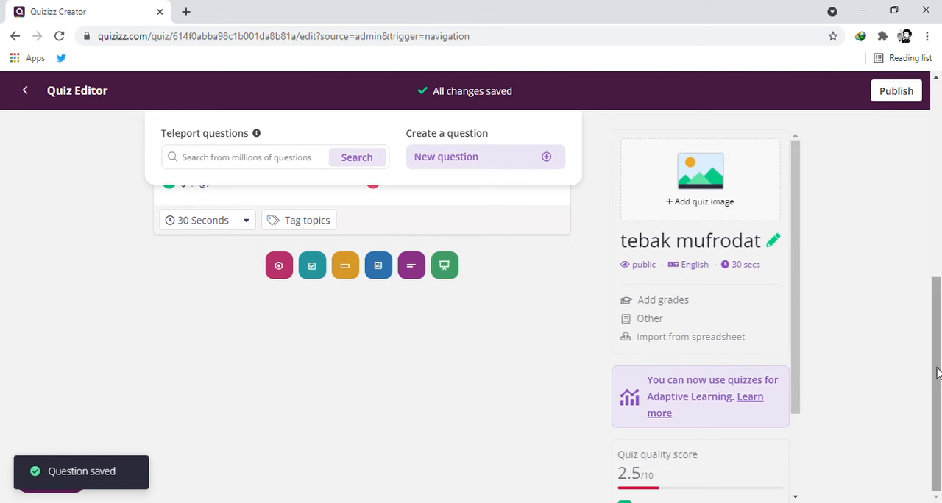
# Search the teleport questions for "tebak mufrodat" and examine the questions of the first matching public quiz.
pyautogui.moveTo(937, 371); pyautogui.dragTo(925, 151)
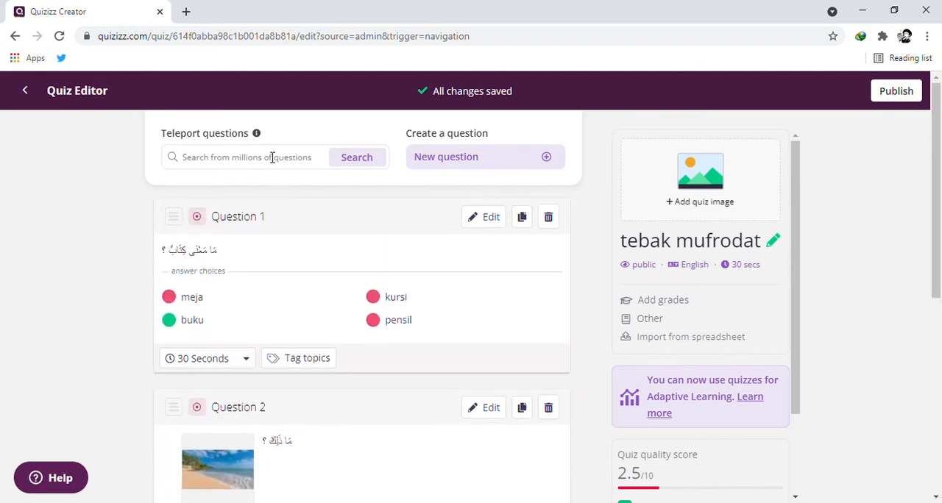
pyautogui.moveTo(937, 156); pyautogui.dragTo(910, 328)
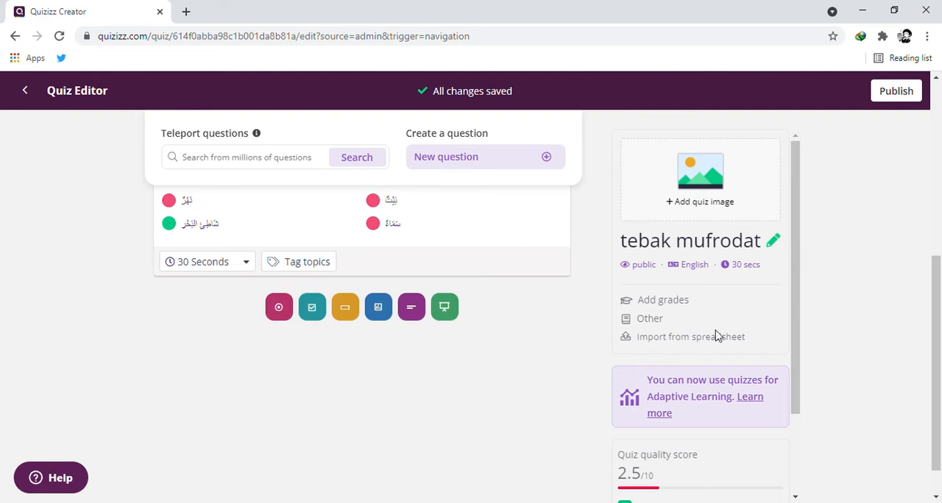
pyautogui.scroll(5, 928, 306)
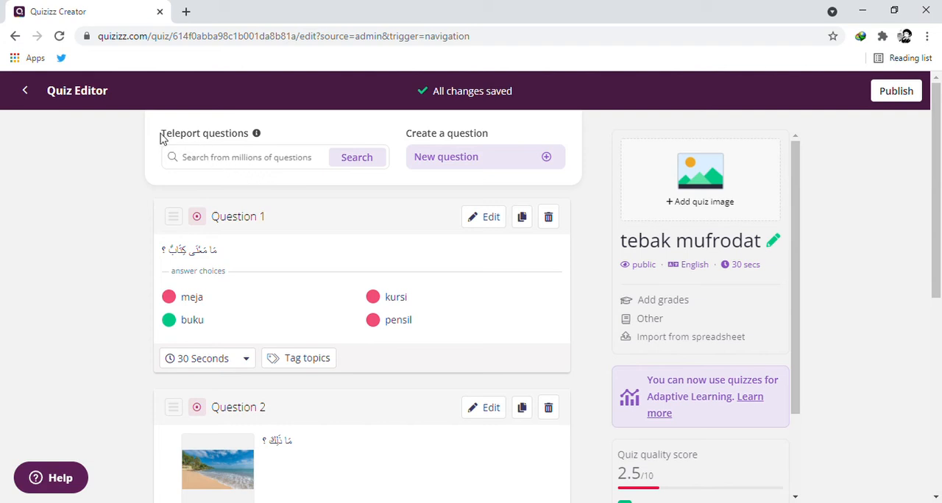
pyautogui.click(251, 165)
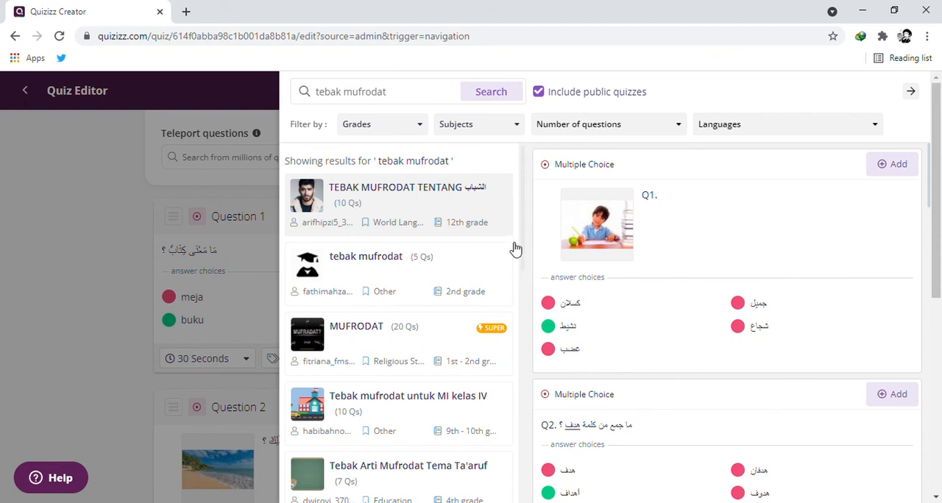
pyautogui.moveTo(523, 193)
pyautogui.mouseDown()
pyautogui.moveTo(508, 279)
pyautogui.moveTo(522, 194)
pyautogui.mouseUp()
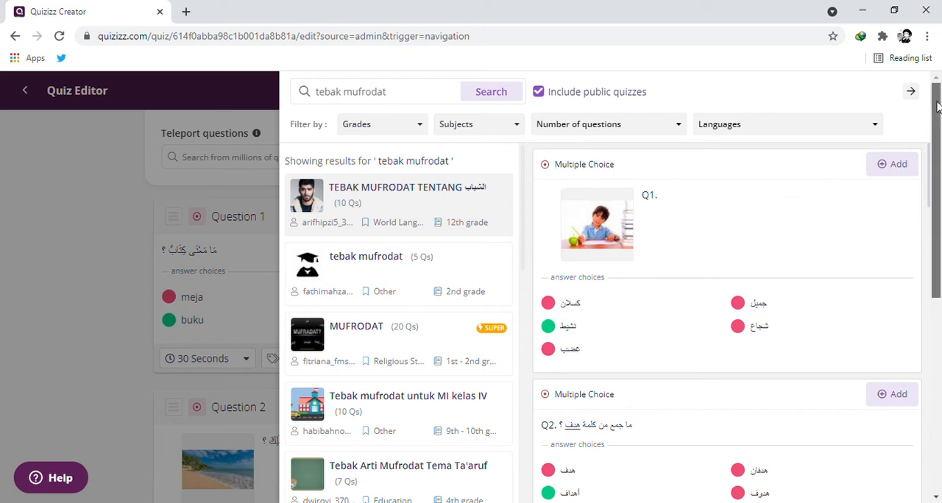
pyautogui.scroll(-1, 936, 147)
pyautogui.scroll(1, 937, 147)
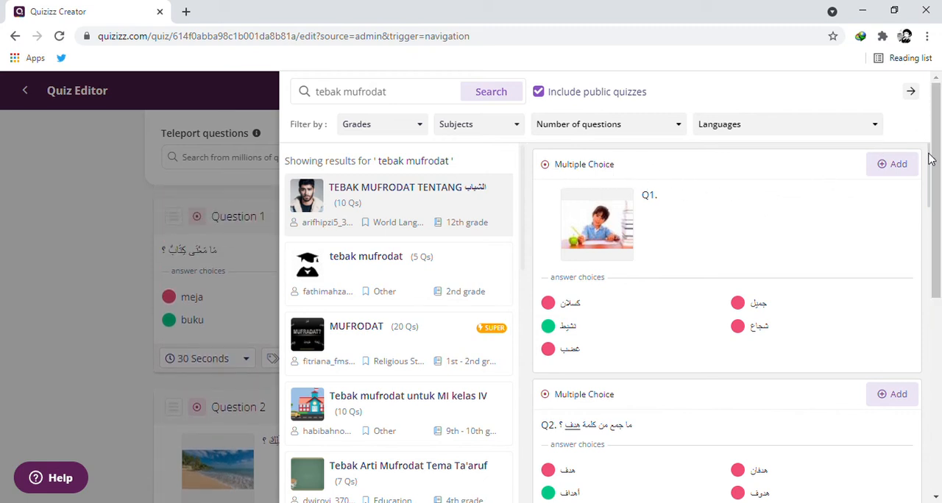
pyautogui.scroll(-5, 930, 159)
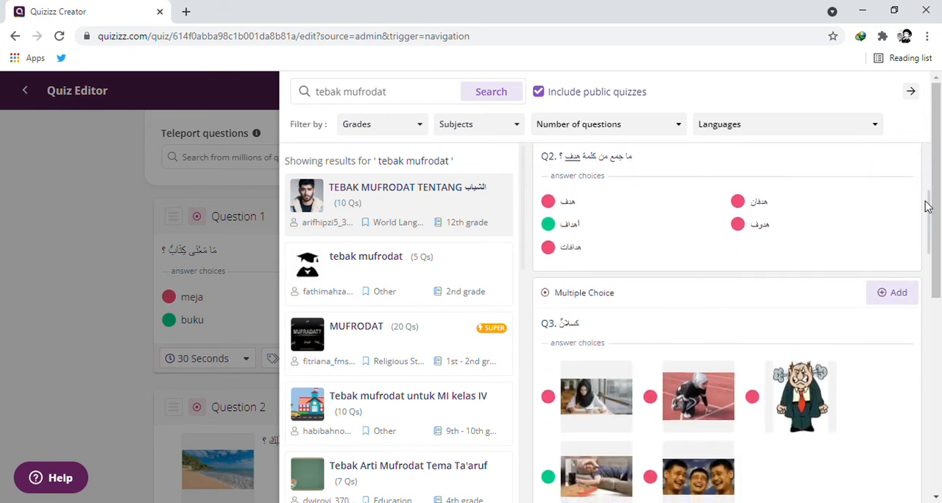
pyautogui.moveTo(928, 221); pyautogui.dragTo(926, 149)
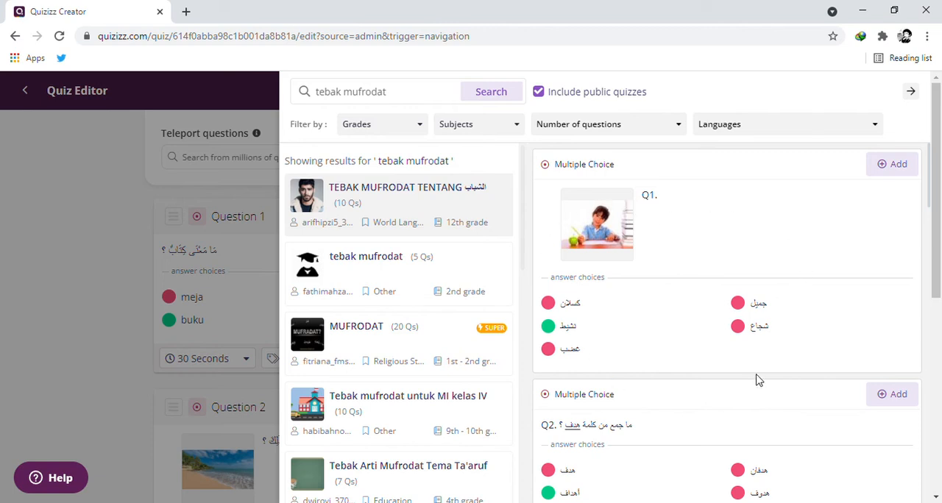
# Teleport questions 1, 4 and 5 of the first matching public quiz into the quiz and return to the editor.
pyautogui.click(885, 167)
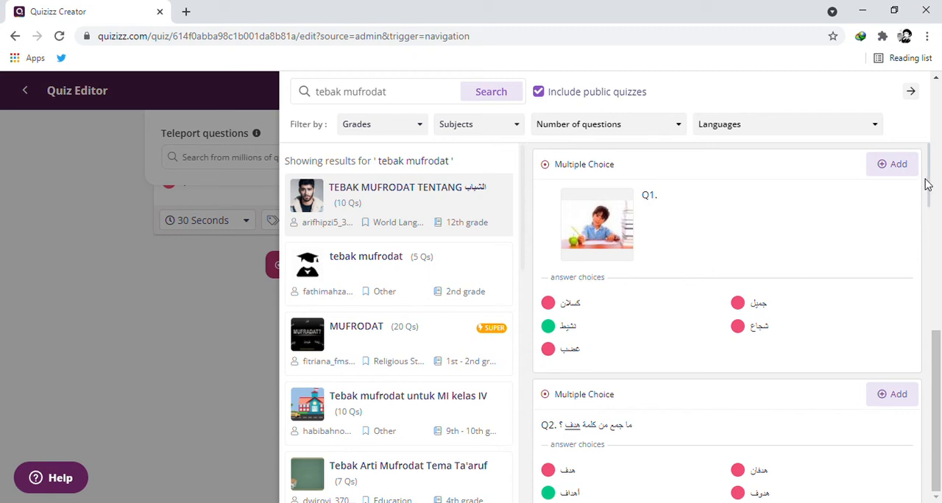
pyautogui.moveTo(931, 168); pyautogui.dragTo(910, 256)
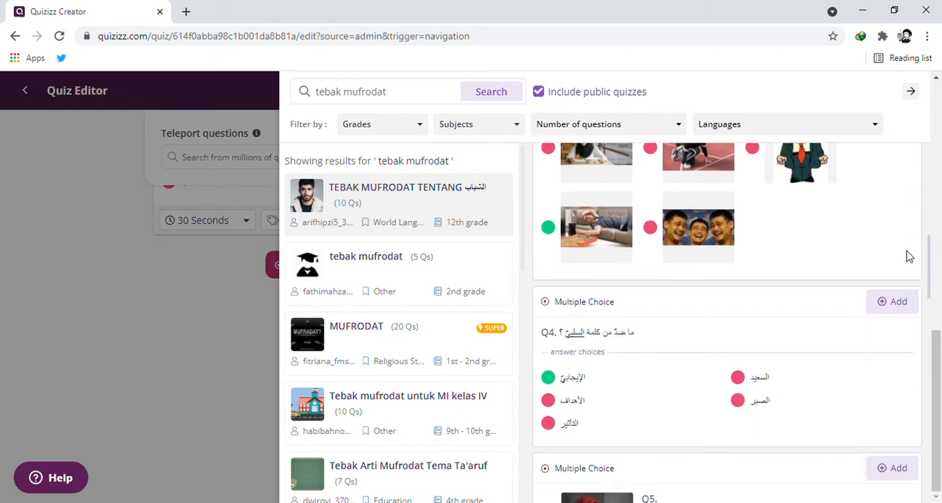
pyautogui.click(899, 302)
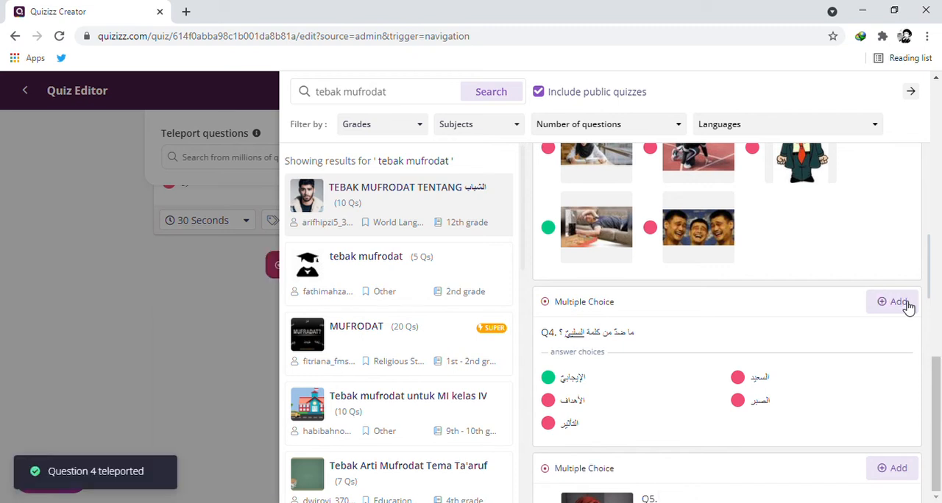
pyautogui.moveTo(931, 259); pyautogui.dragTo(928, 317)
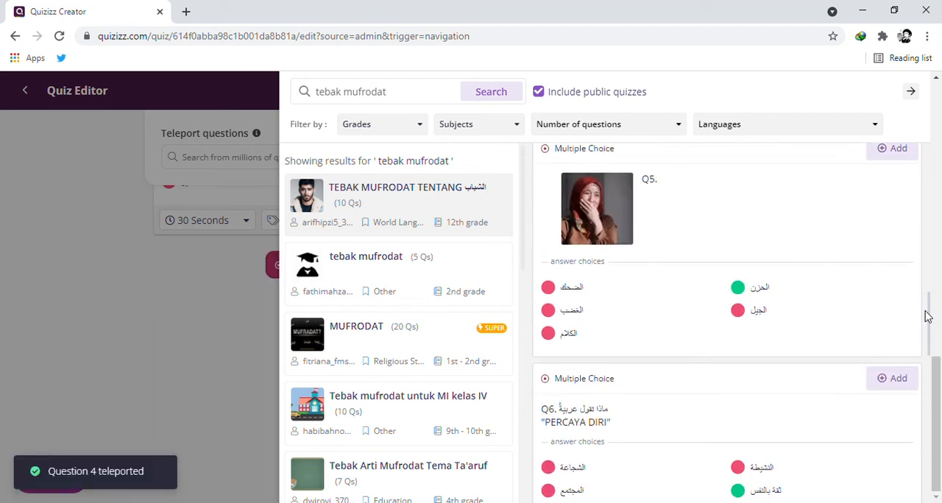
pyautogui.click(891, 157)
pyautogui.click(60, 290)
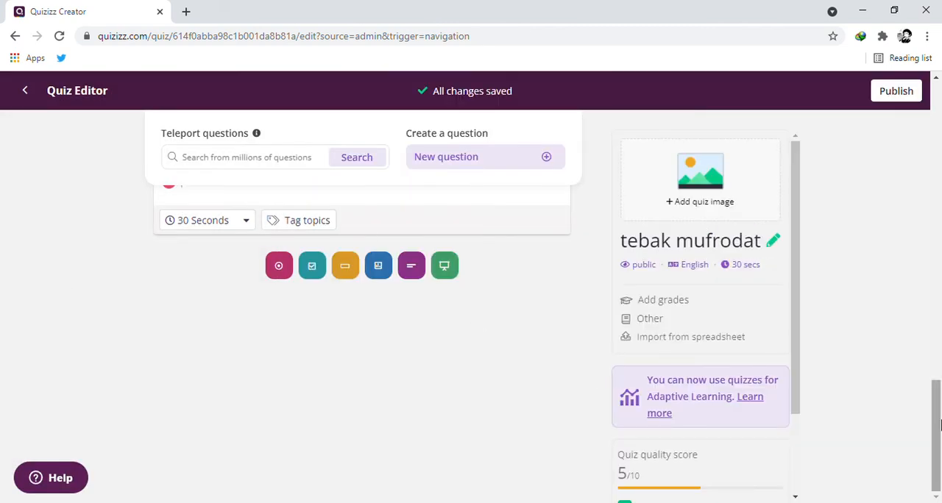
# Review all own and teleported questions of the quiz from the first to the last.
pyautogui.scroll(2, 937, 390)
pyautogui.moveTo(937, 390); pyautogui.dragTo(938, 118)
pyautogui.moveTo(939, 87); pyautogui.dragTo(939, 86)
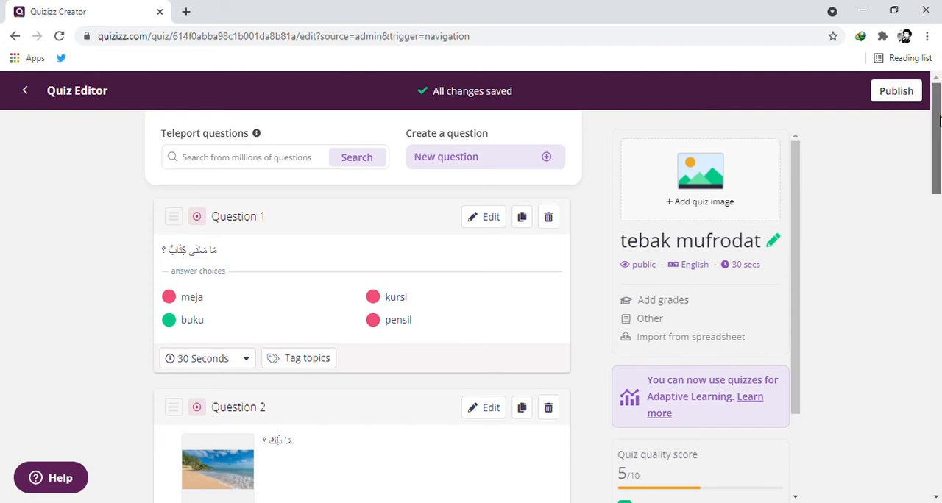
pyautogui.scroll(-6, 915, 205)
pyautogui.scroll(-4, 894, 243)
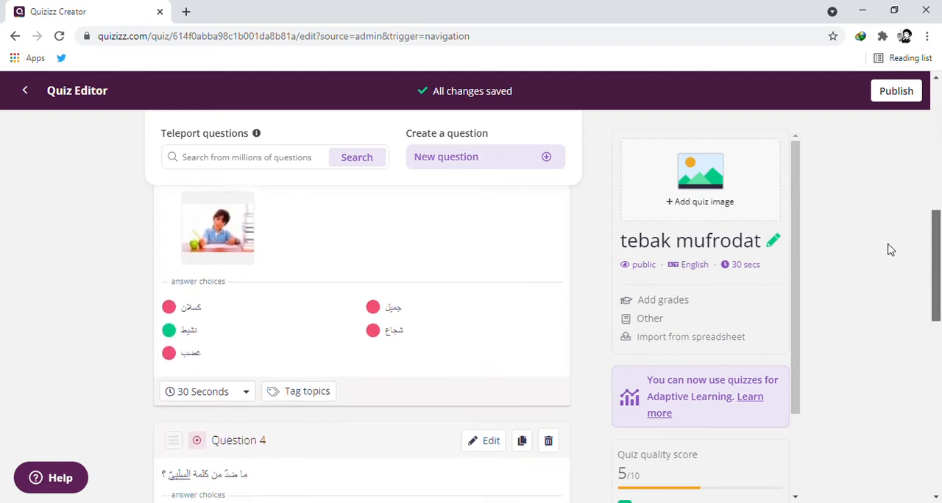
pyautogui.scroll(-4, 863, 310)
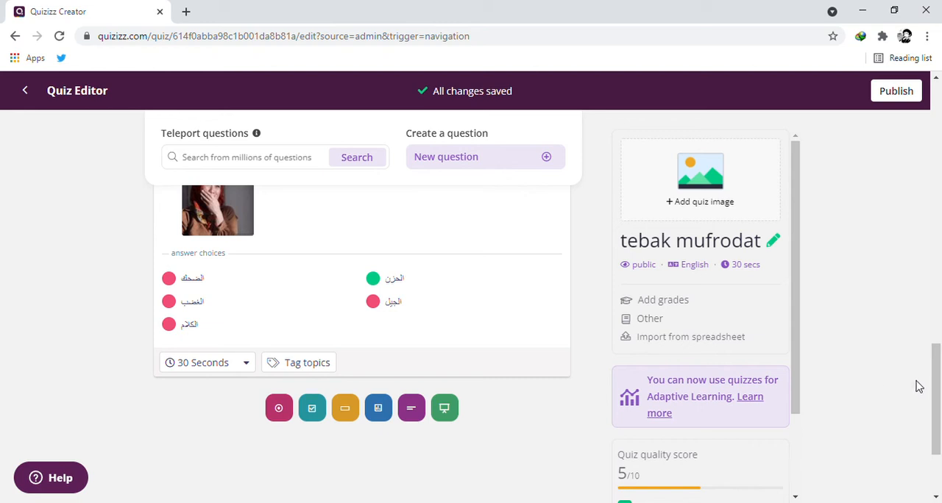
pyautogui.moveTo(936, 365); pyautogui.dragTo(938, 89)
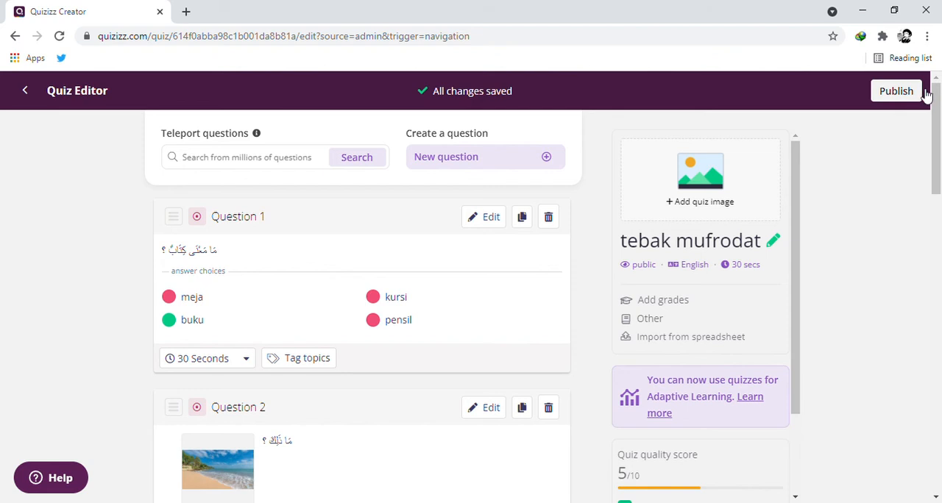
# Start publishing the quiz and upload the pink rabbit backpack picture as its title image.
pyautogui.click(921, 94)
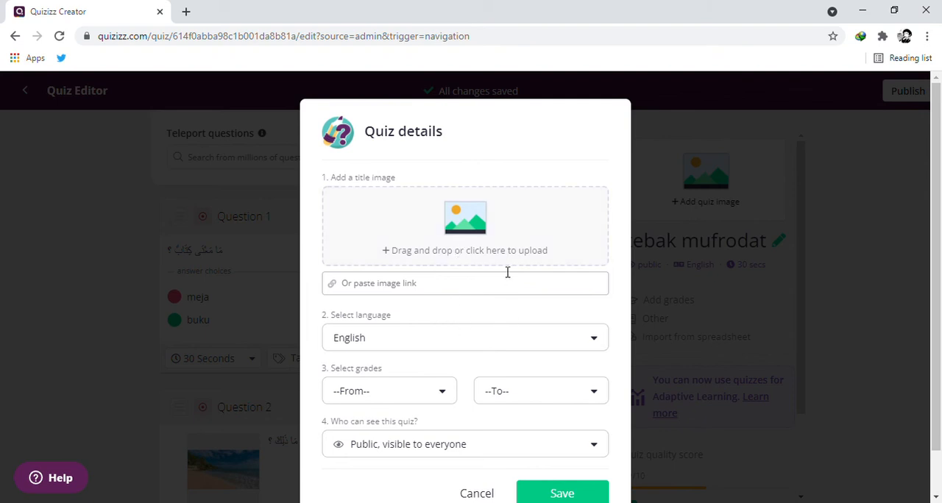
pyautogui.click(463, 225)
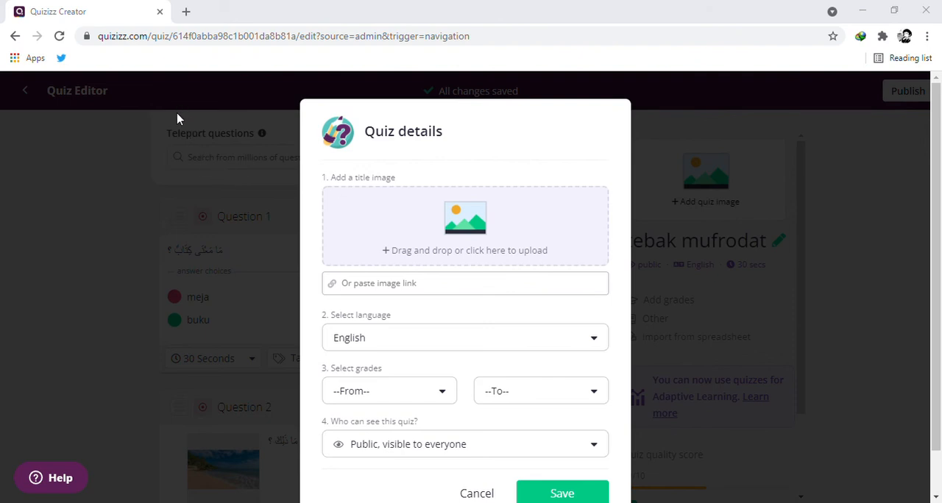
pyautogui.click(348, 315)
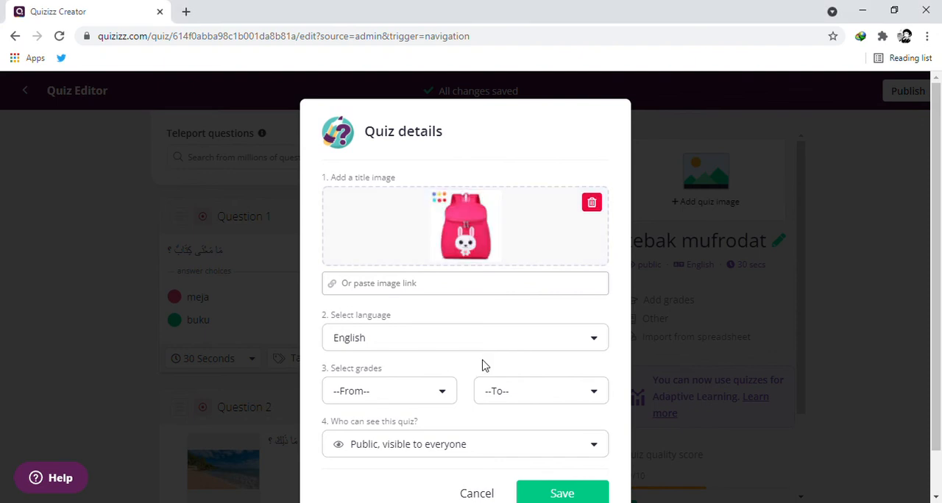
# Set the quiz language to Indonesian and the grade range to 1st through 1st.
pyautogui.click(519, 339)
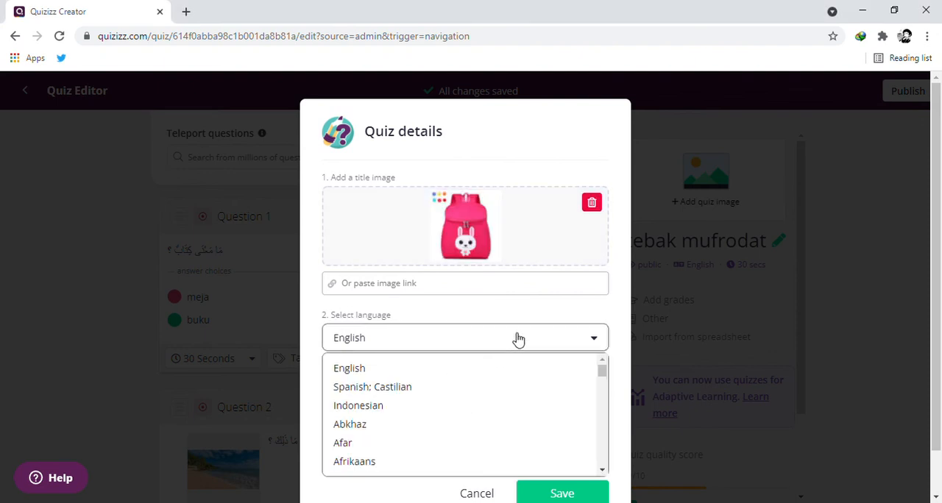
pyautogui.click(472, 407)
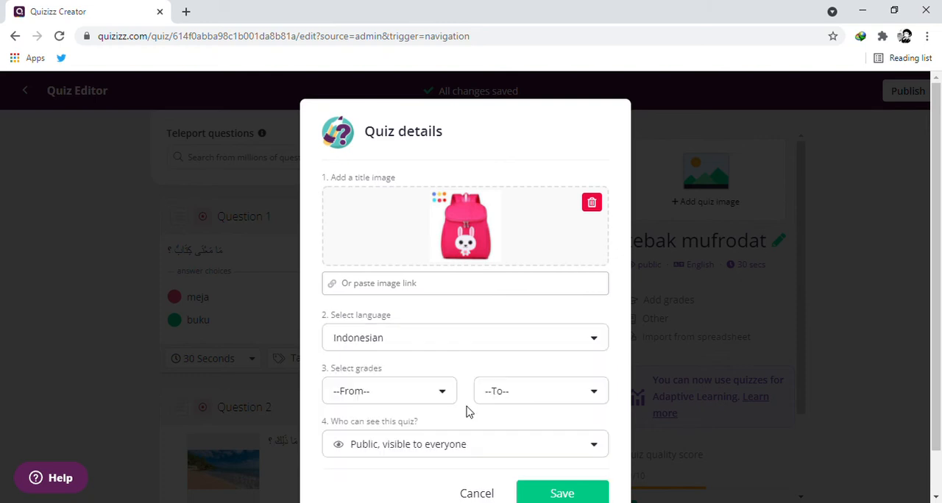
pyautogui.click(449, 394)
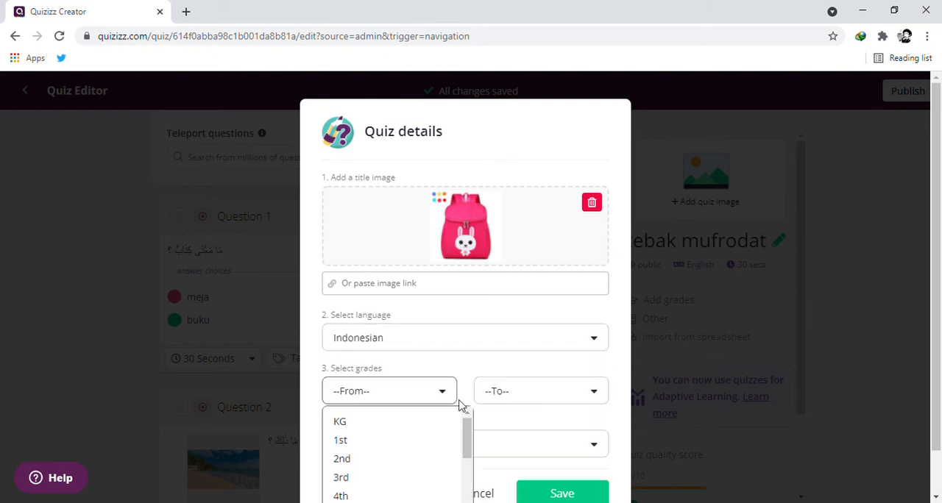
pyautogui.moveTo(468, 427); pyautogui.dragTo(468, 426)
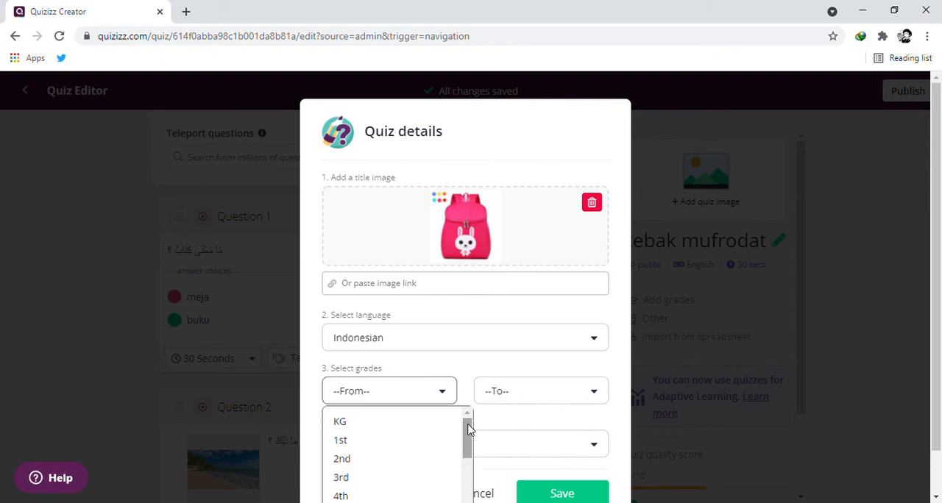
pyautogui.click(351, 445)
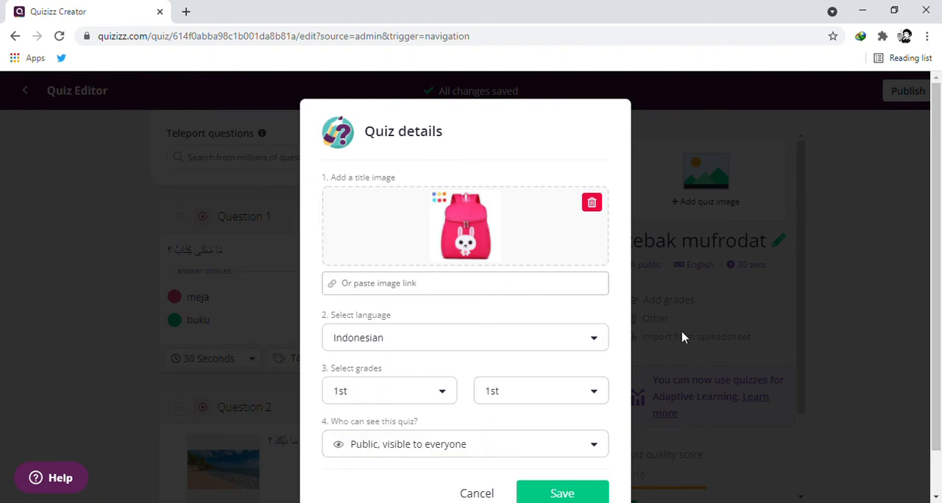
# Keep the quiz public, visible to everyone, and save the quiz details.
pyautogui.moveTo(939, 216); pyautogui.dragTo(940, 257)
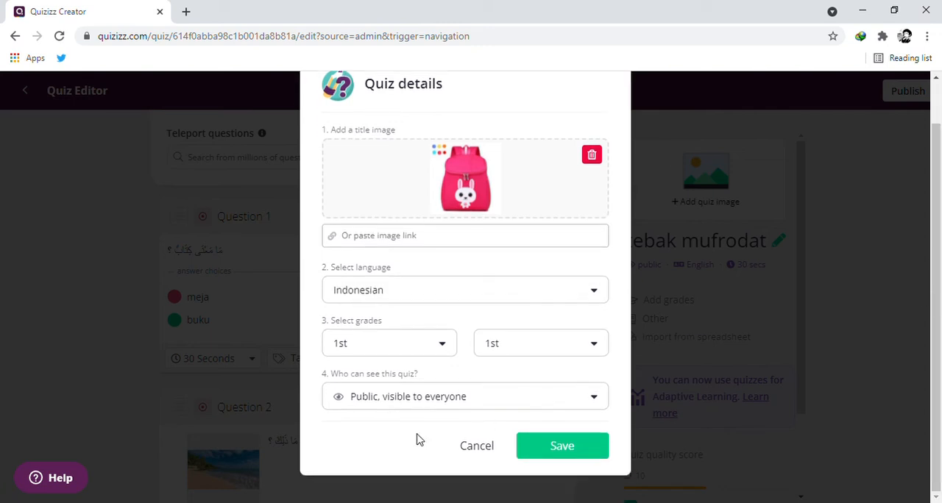
pyautogui.click(452, 398)
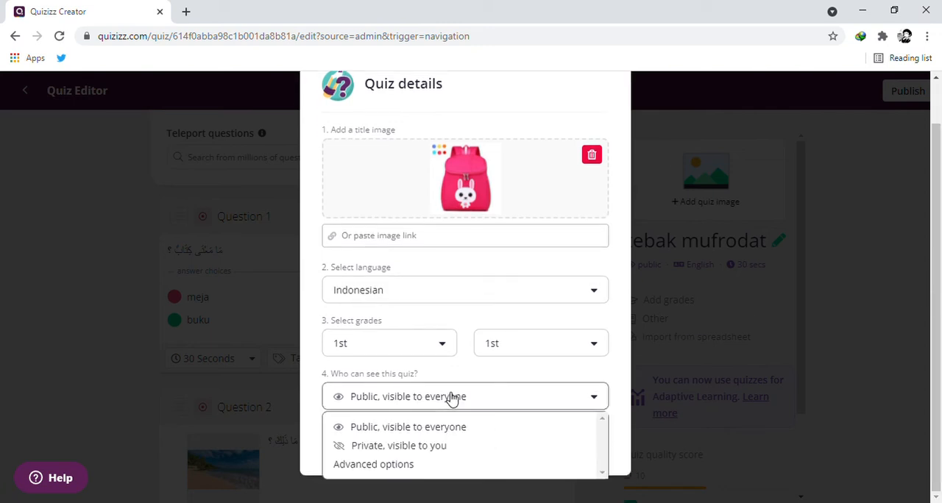
pyautogui.click(405, 434)
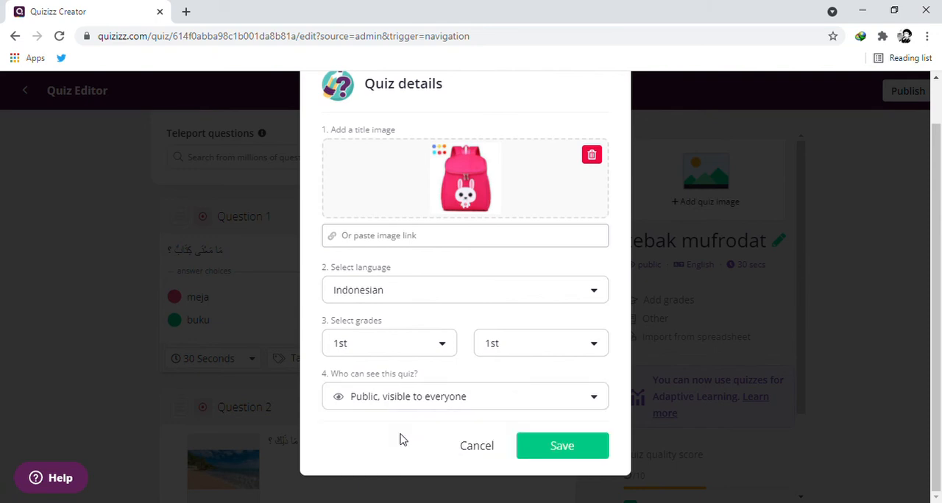
pyautogui.click(558, 451)
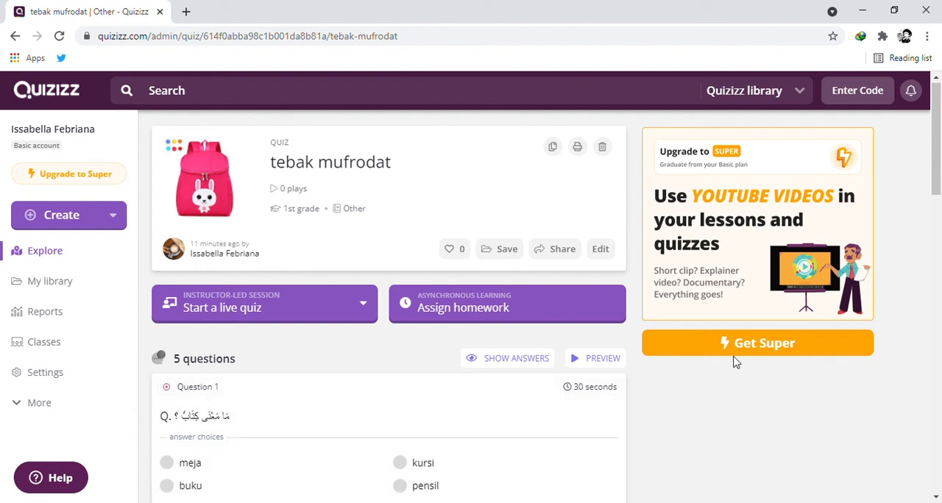
# Start assigning the published quiz as homework and set its custom deadline date to Monday, September 27.
pyautogui.moveTo(937, 169); pyautogui.dragTo(921, 355)
pyautogui.scroll(4, 939, 217)
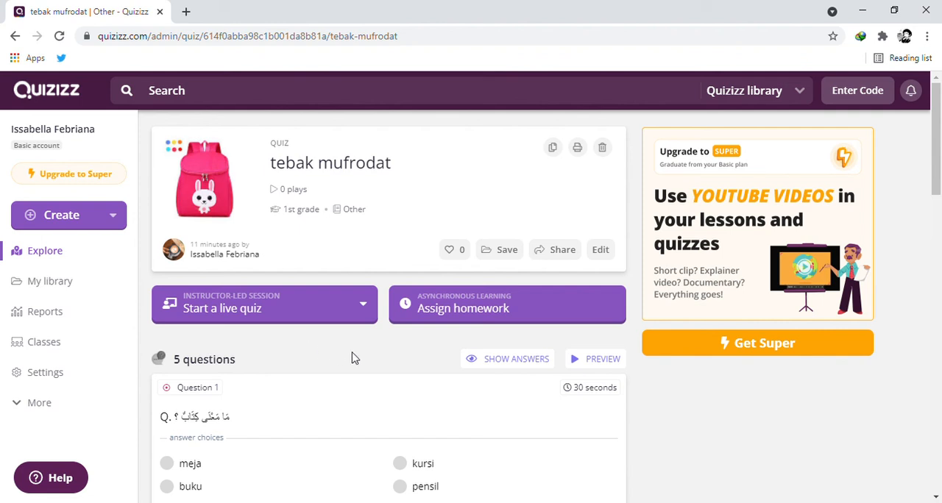
pyautogui.click(432, 315)
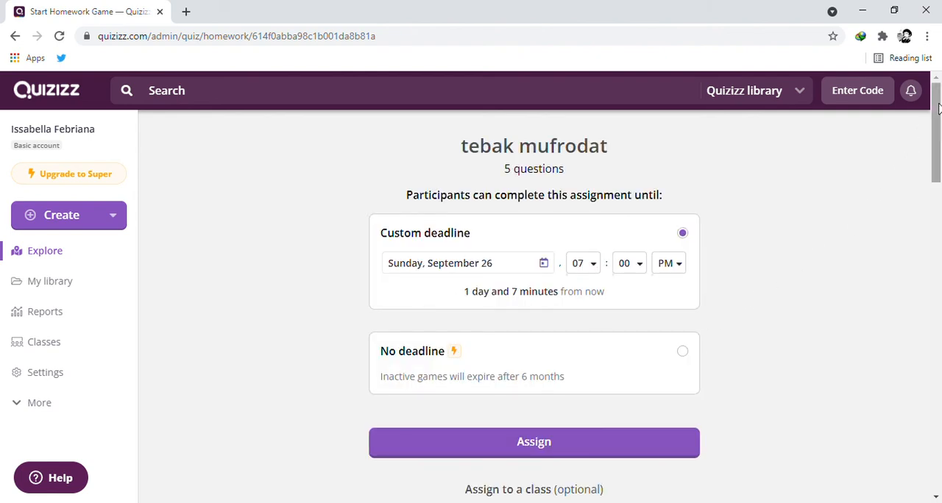
pyautogui.moveTo(937, 109)
pyautogui.mouseDown()
pyautogui.moveTo(938, 132)
pyautogui.moveTo(938, 120)
pyautogui.mouseUp()
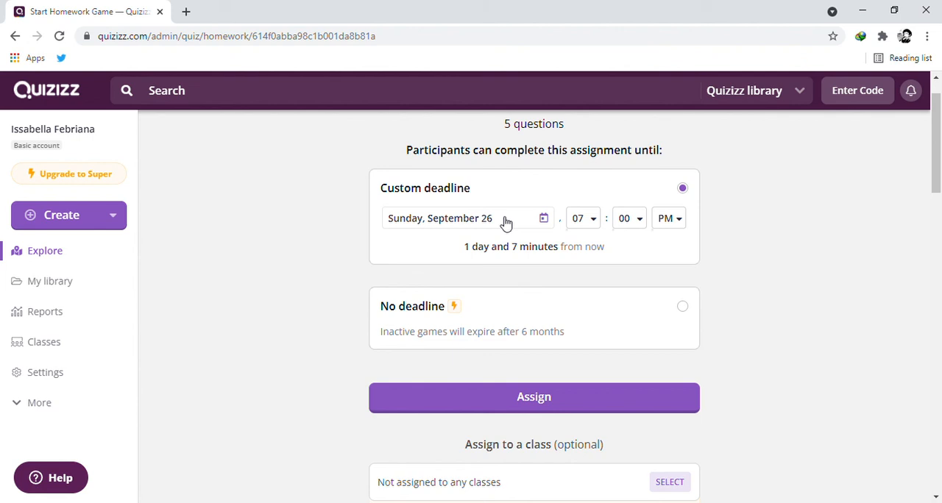
pyautogui.click(432, 225)
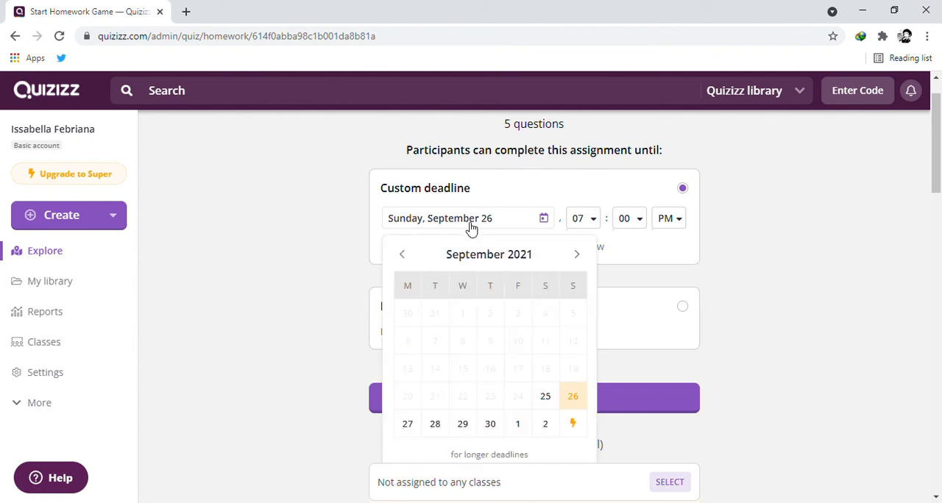
pyautogui.click(409, 425)
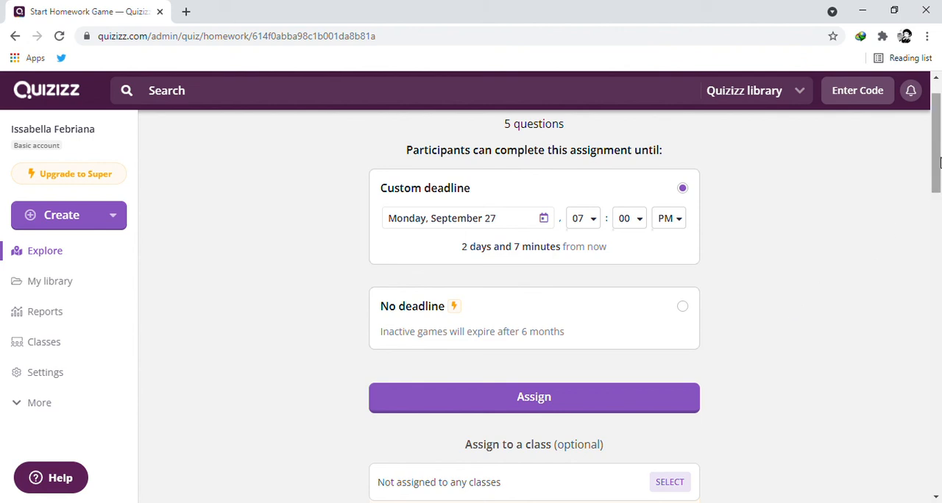
# Limit the participant attempts for the homework to 1 in the general settings.
pyautogui.moveTo(939, 162); pyautogui.dragTo(921, 322)
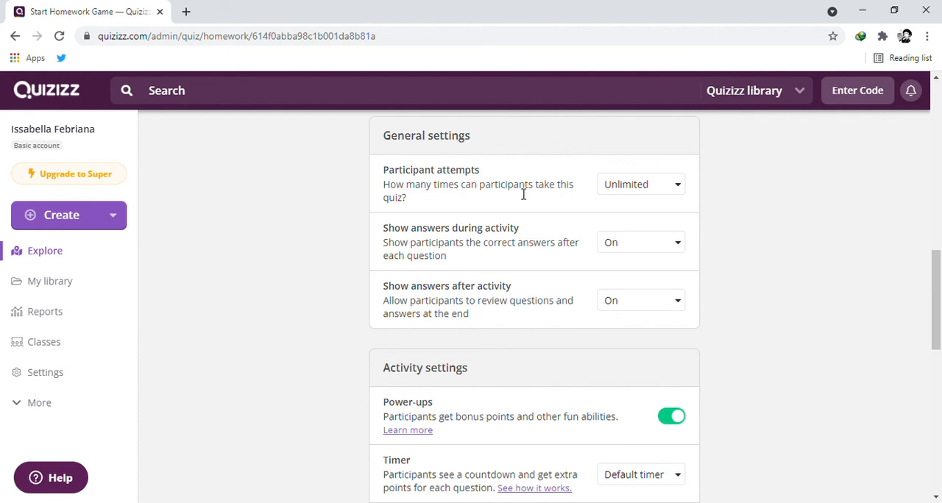
pyautogui.click(638, 189)
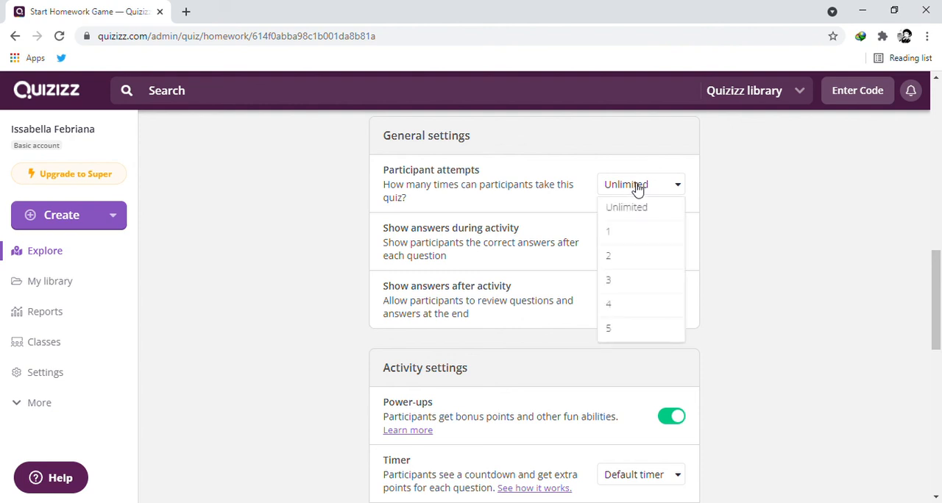
pyautogui.click(624, 237)
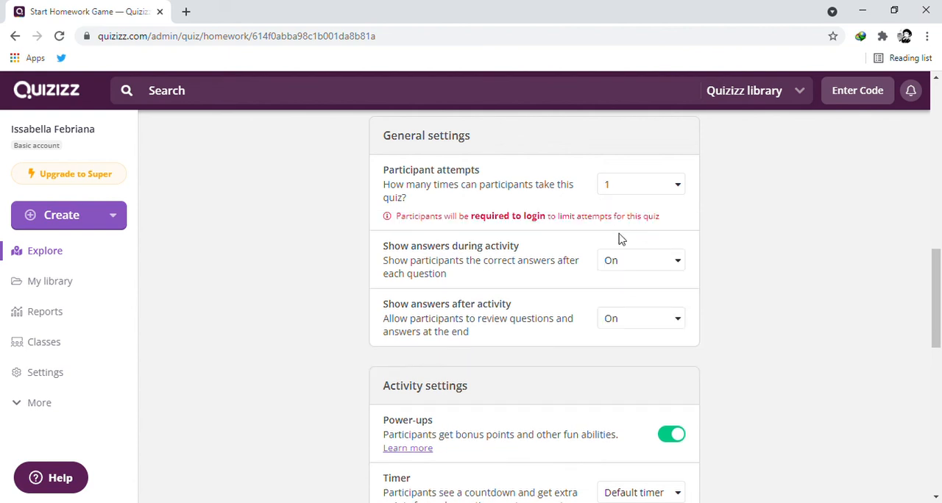
pyautogui.click(679, 185)
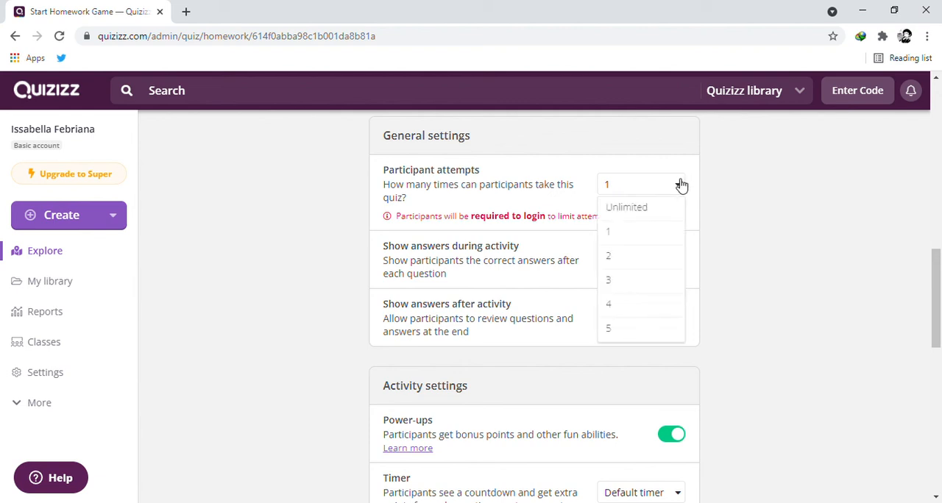
pyautogui.click(631, 239)
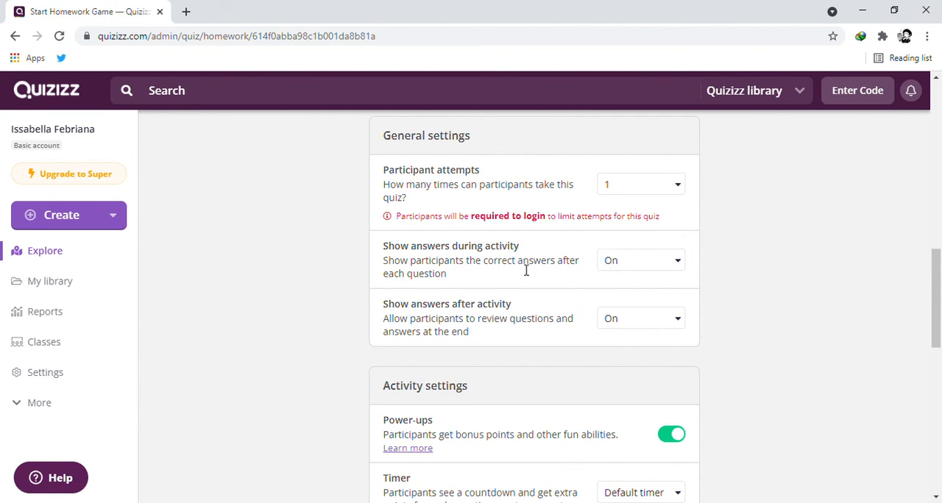
# Keep answers shown during the activity, turn off showing answers after the activity, and assign the homework.
pyautogui.click(680, 264)
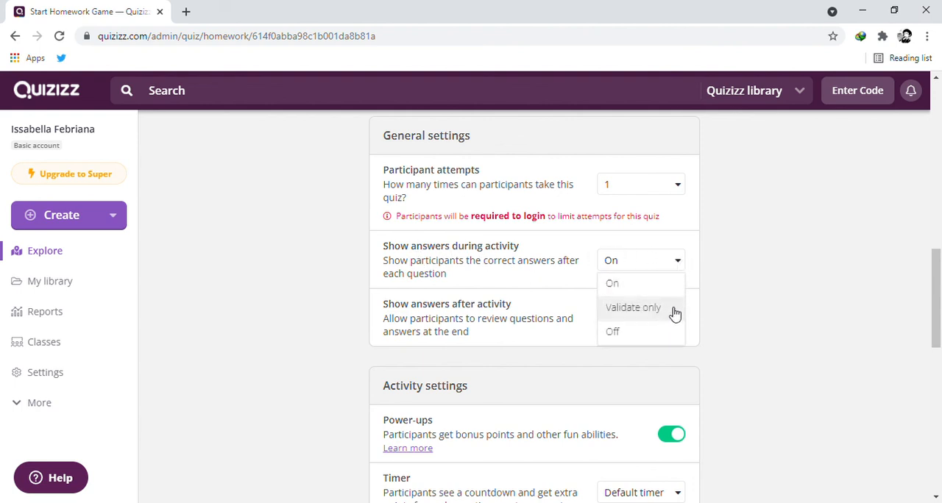
pyautogui.click(725, 251)
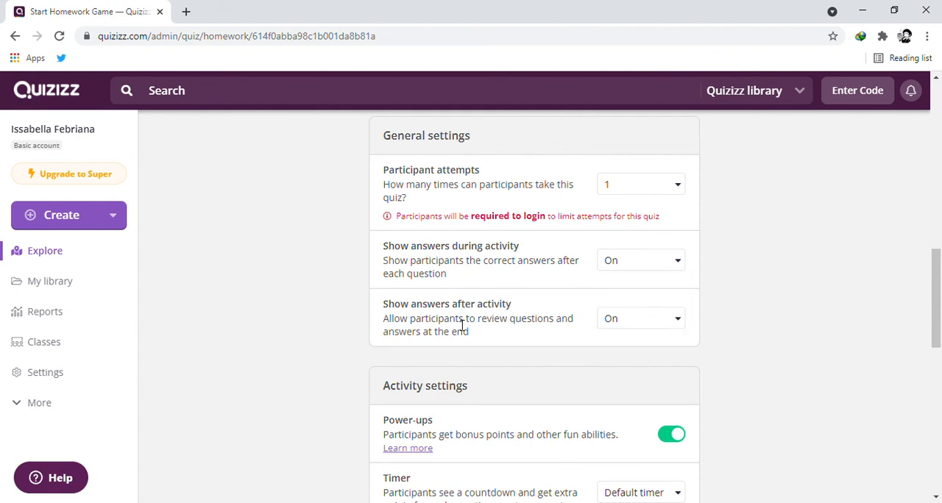
pyautogui.click(638, 324)
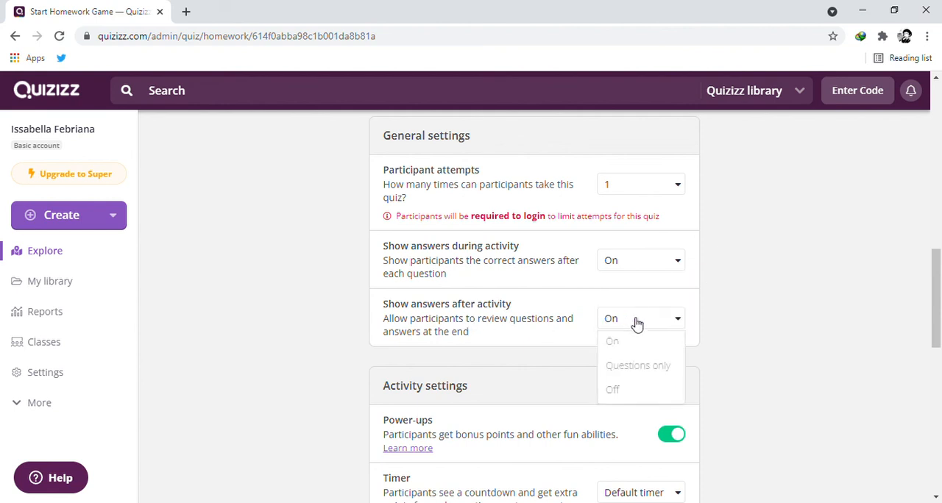
pyautogui.click(615, 395)
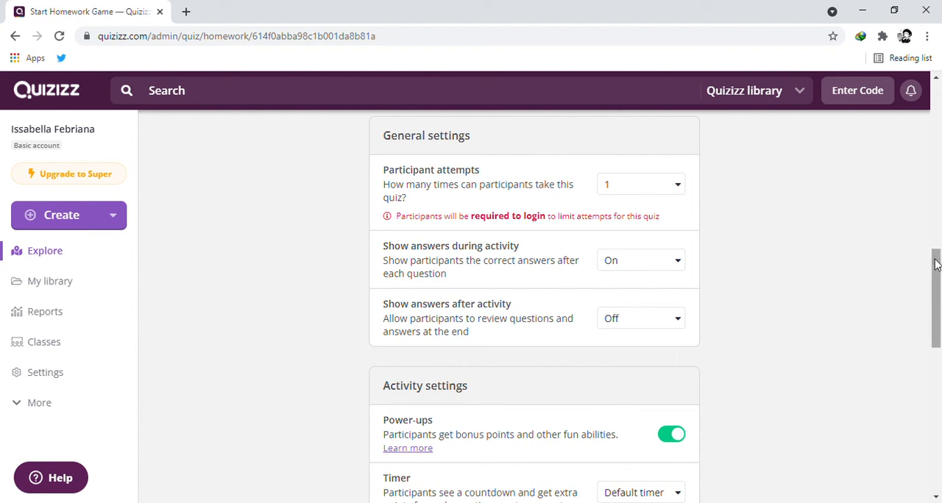
pyautogui.moveTo(936, 265); pyautogui.dragTo(917, 416)
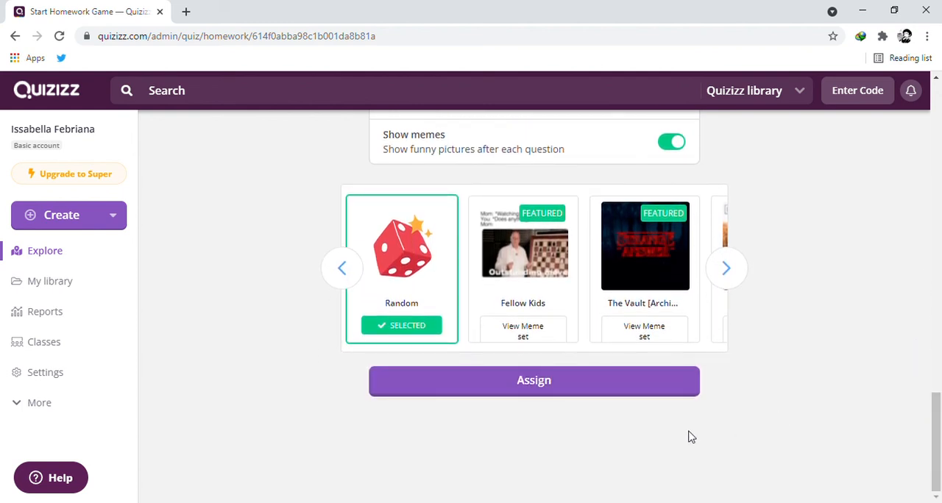
pyautogui.click(553, 392)
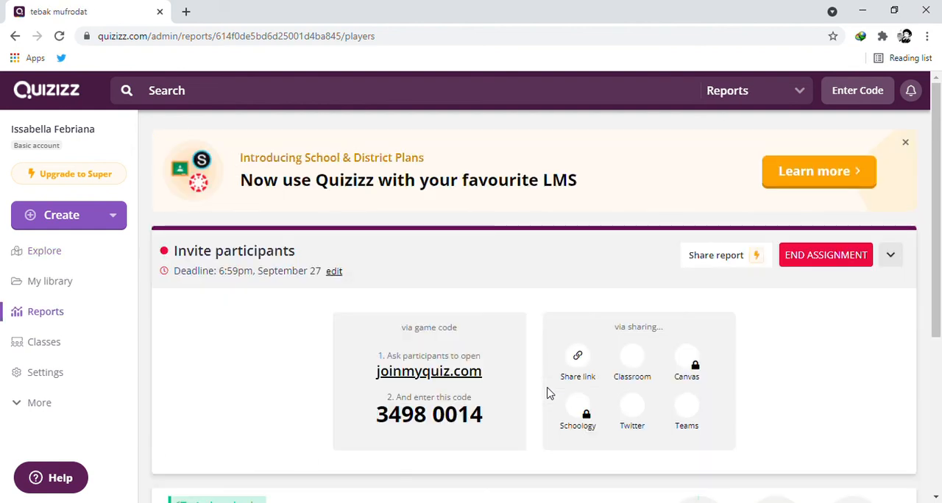
# Copy the assigned quiz's share link for inviting participants.
pyautogui.moveTo(935, 165); pyautogui.dragTo(936, 213)
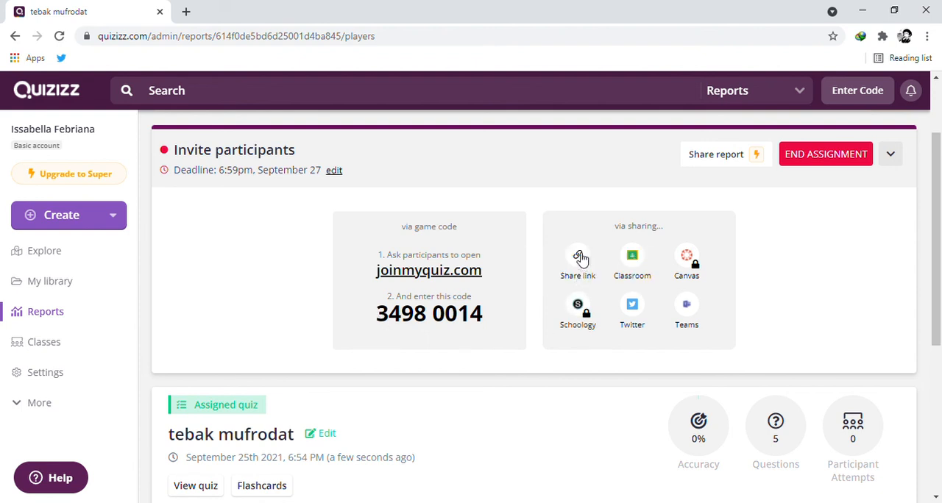
pyautogui.click(579, 258)
pyautogui.click(579, 258)
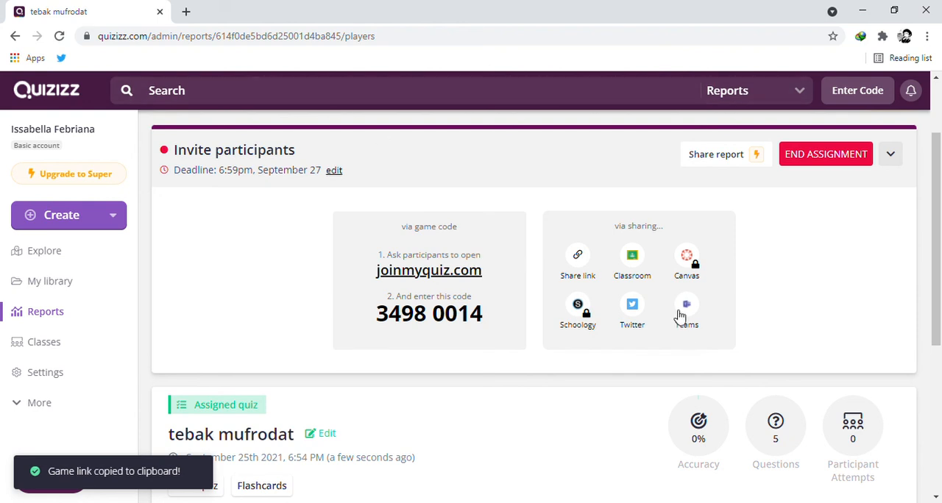
pyautogui.moveTo(940, 181); pyautogui.dragTo(903, 347)
pyautogui.scroll(3, 929, 211)
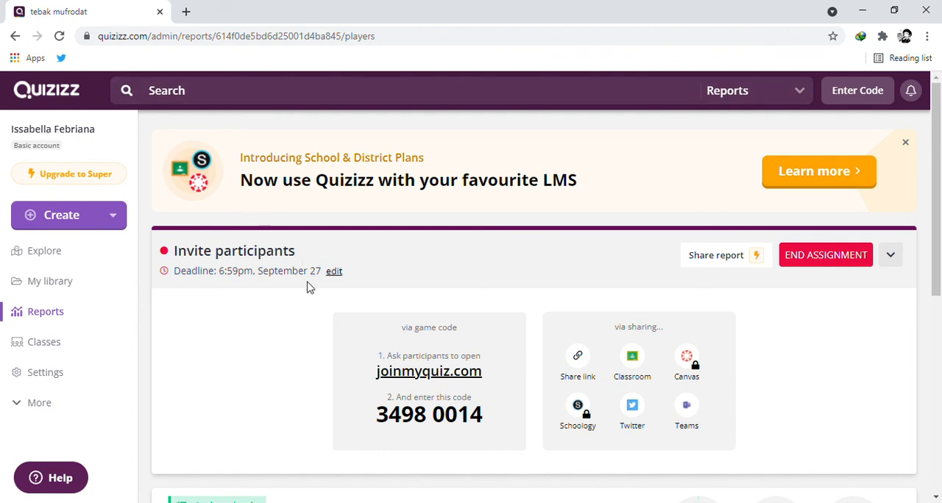
# Open the copied game link in a new browser tab.
pyautogui.click(188, 13)
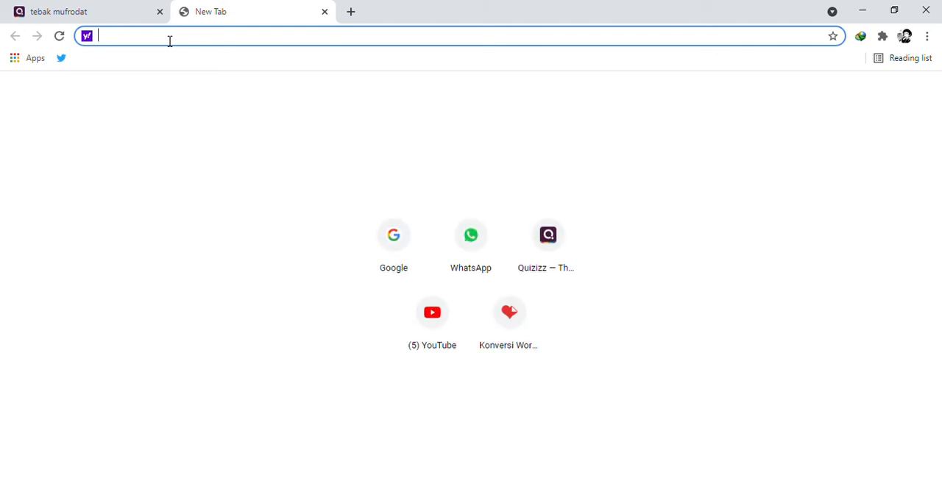
pyautogui.hotkey('ctrl', 'v')
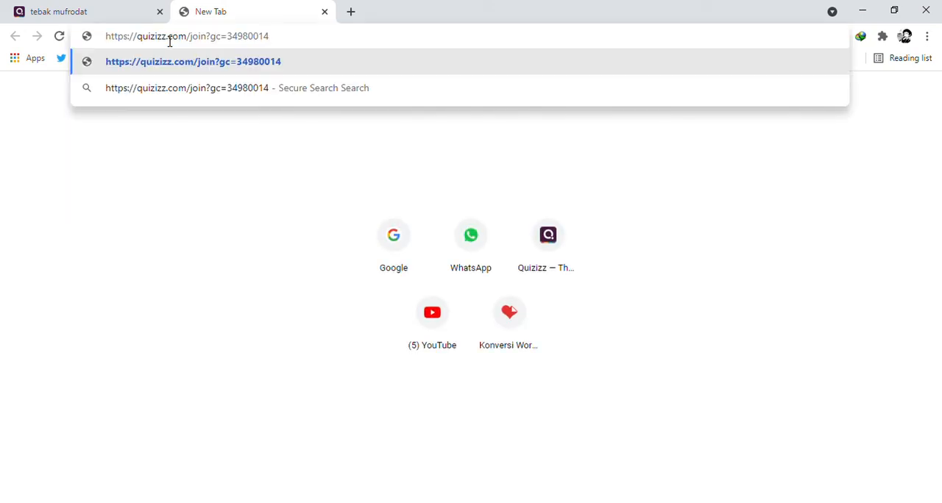
pyautogui.click(175, 67)
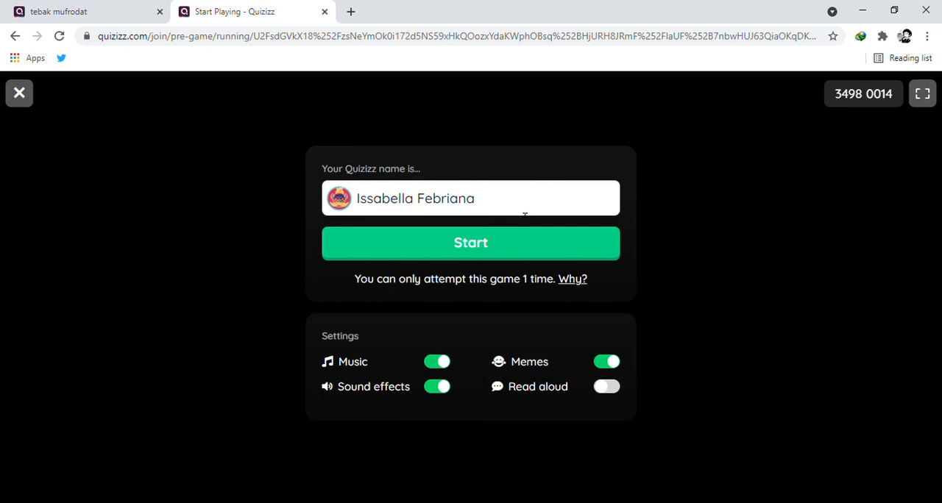
# Start the homework game as a participant with the default settings and theme, and dismiss the audio download pop-up.
pyautogui.click(458, 250)
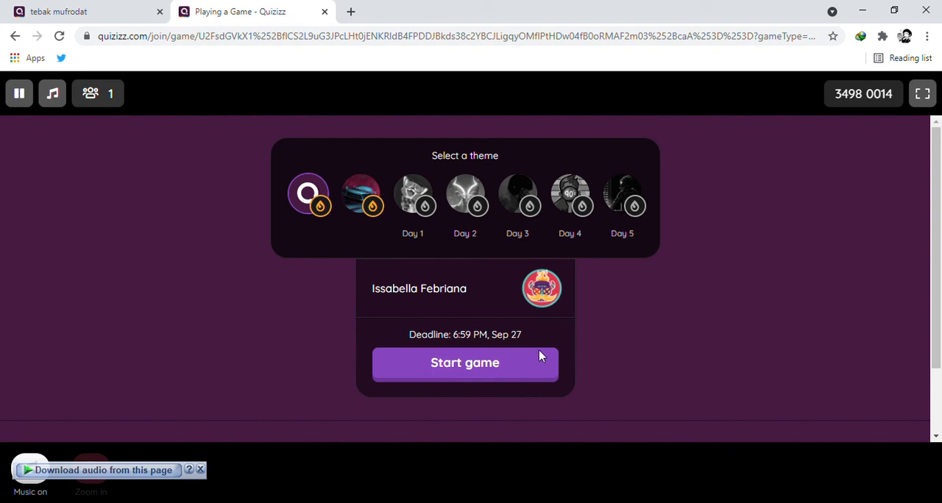
pyautogui.click(418, 372)
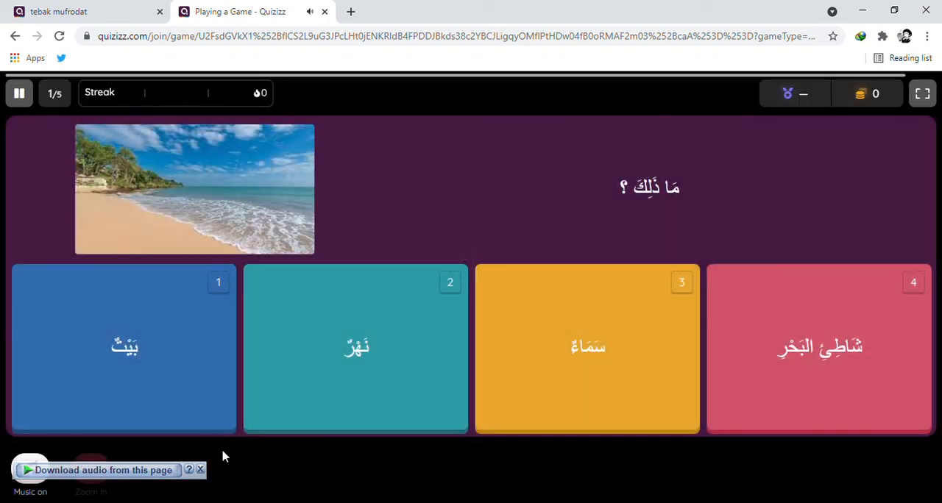
pyautogui.click(200, 470)
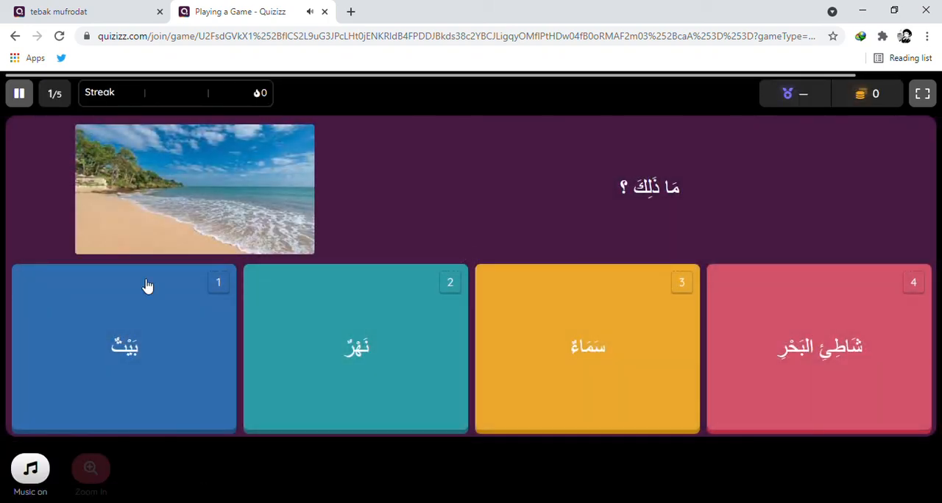
# Pause the game at the first question, save and exit it, and close its browser tab.
pyautogui.click(20, 94)
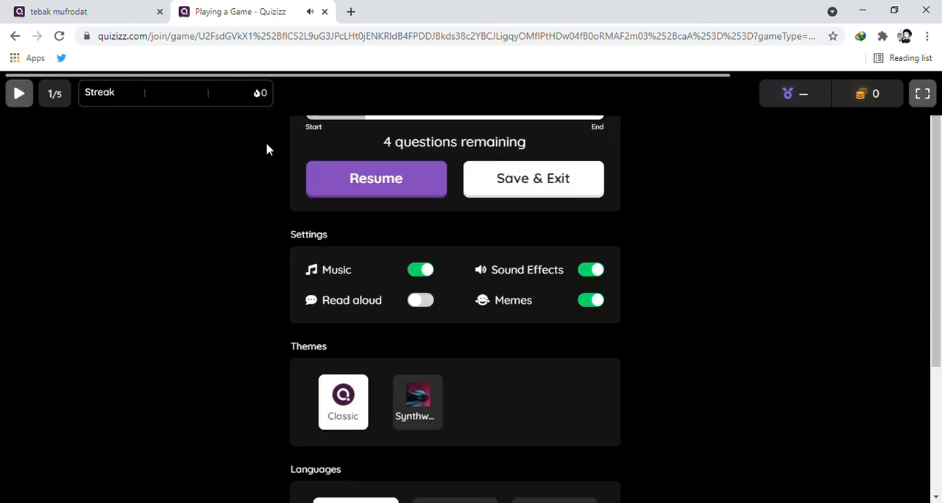
pyautogui.click(499, 186)
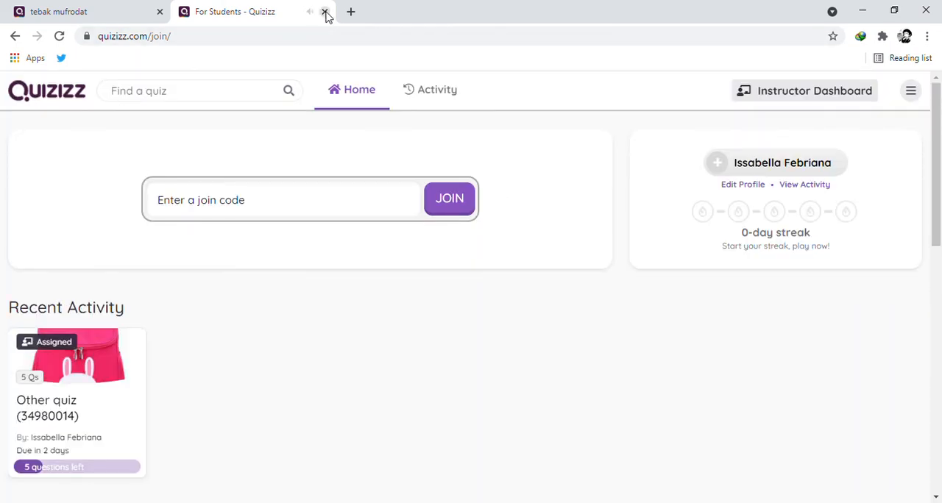
pyautogui.click(326, 13)
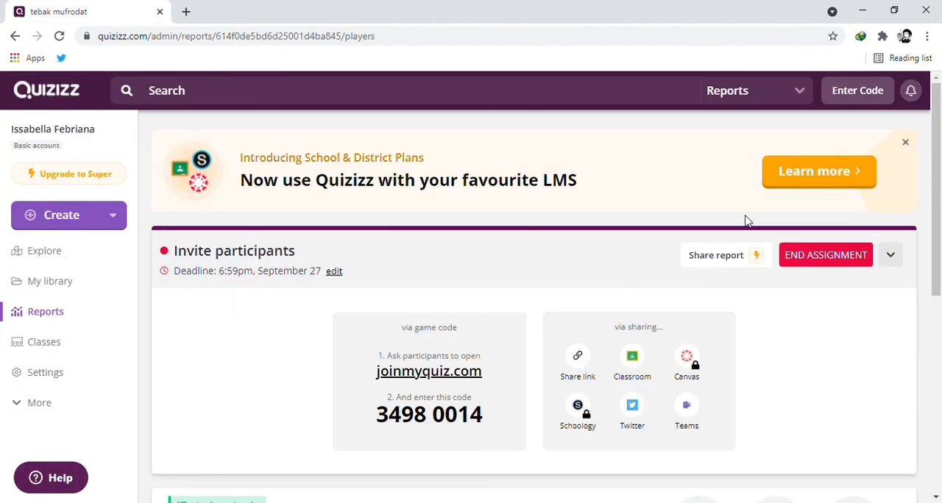